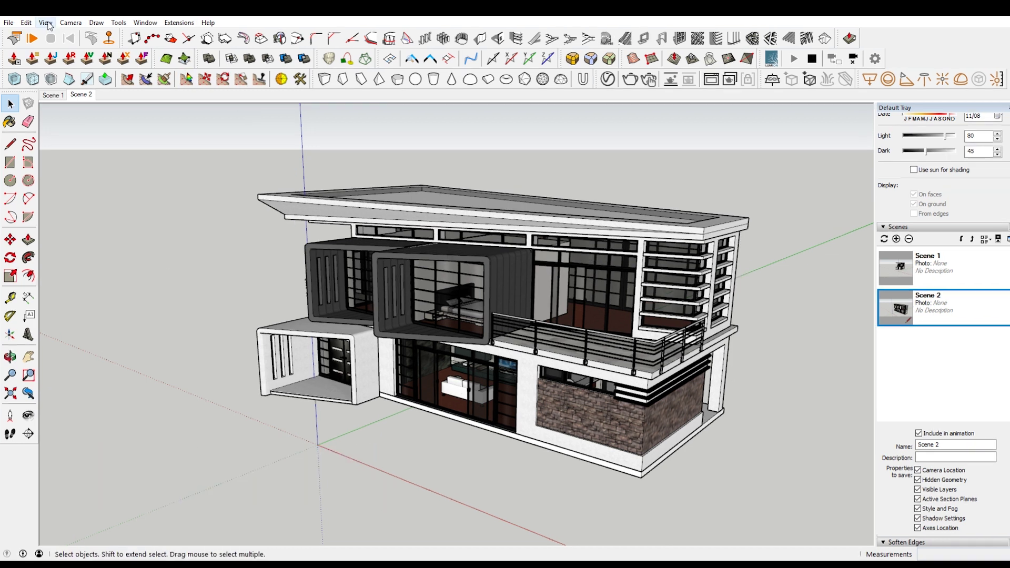
Browse the display options, the toolbar list and the drawing commands.
left_click(47, 25)
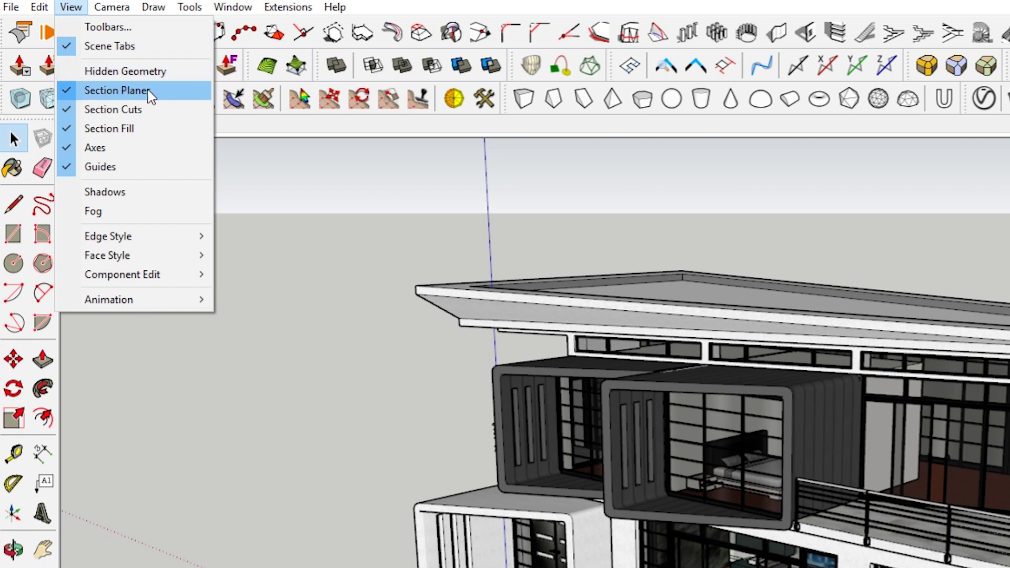
left_click(210, 492)
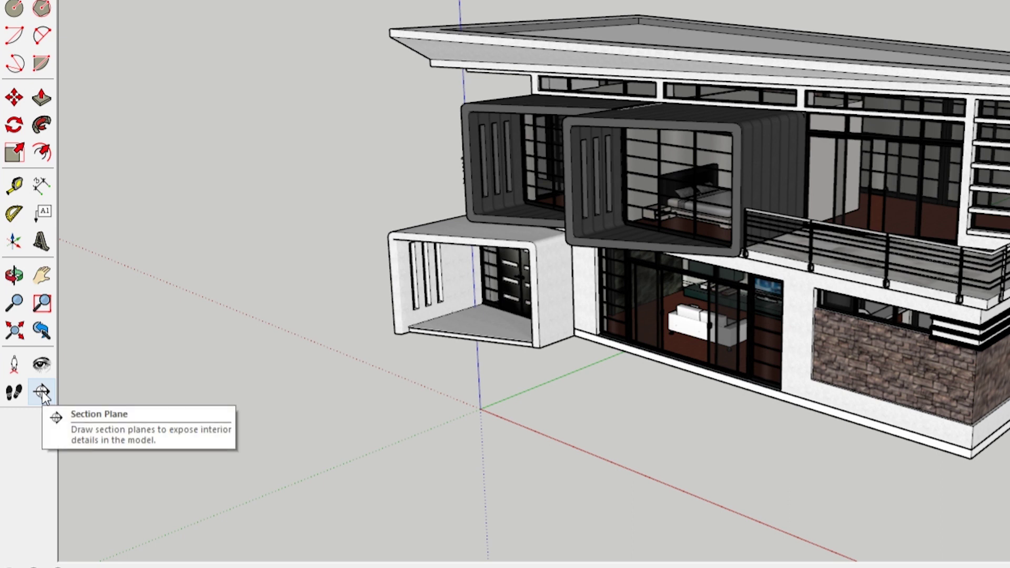
right_click(36, 437)
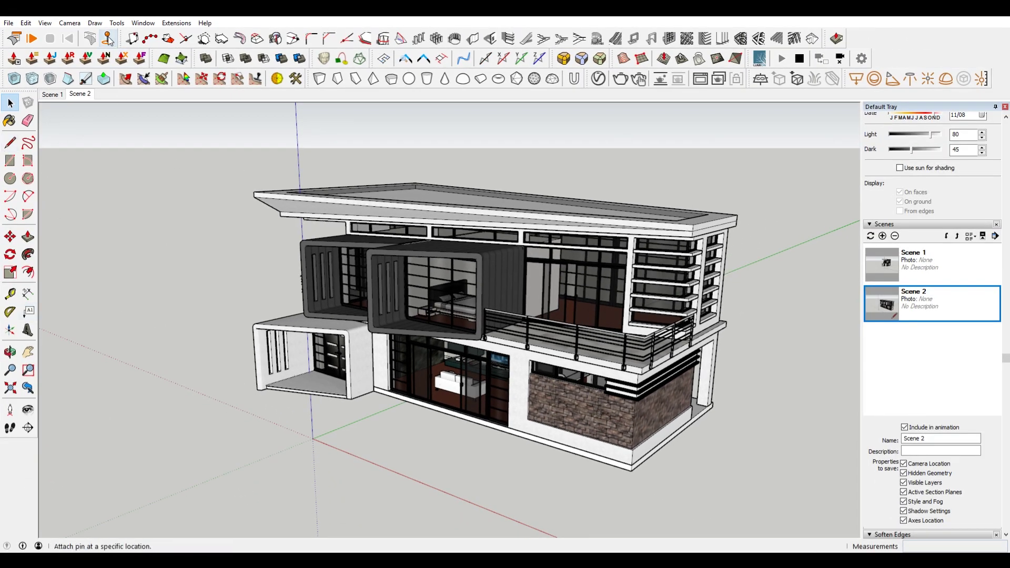
left_click(96, 22)
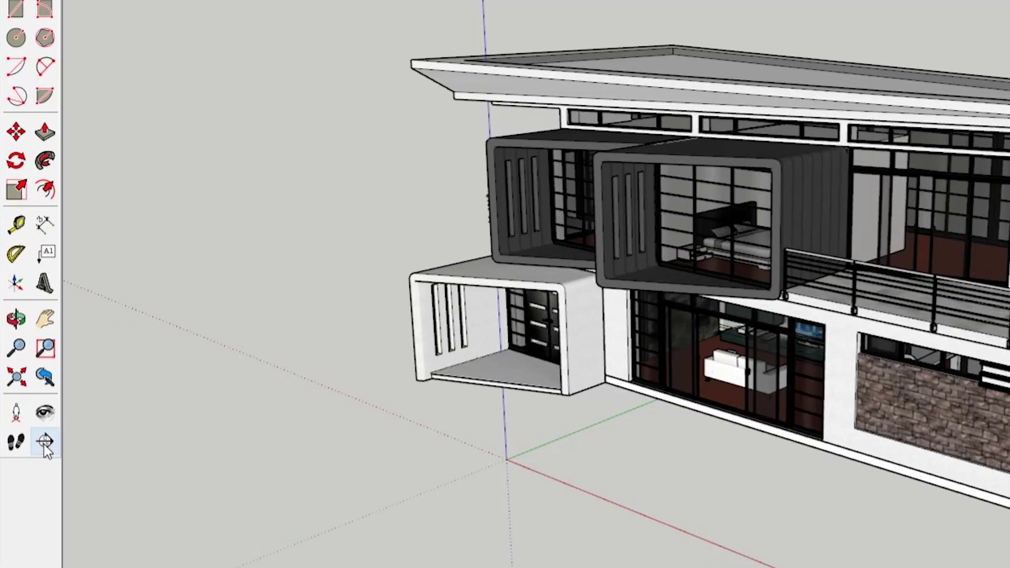
Start a new section plane named 'Section 3' with symbol '3'.
left_click(39, 491)
left_click(193, 171)
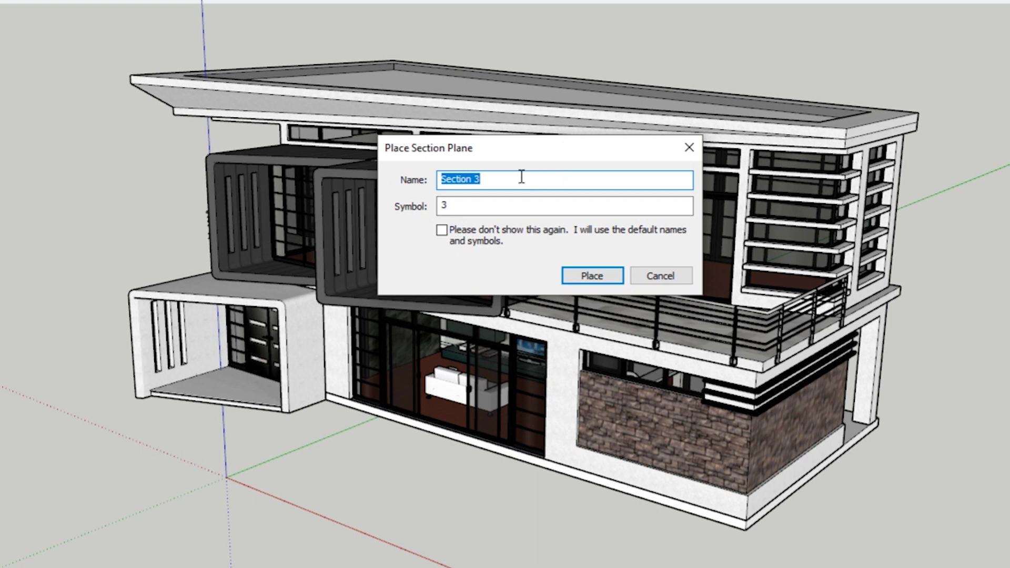
left_click(462, 206)
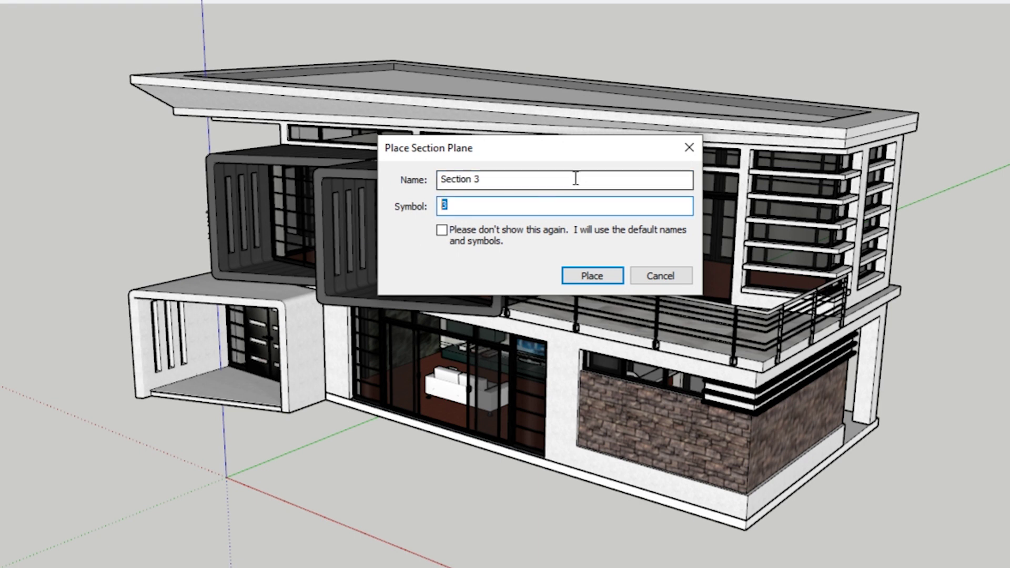
left_click_drag(576, 177, 311, 177)
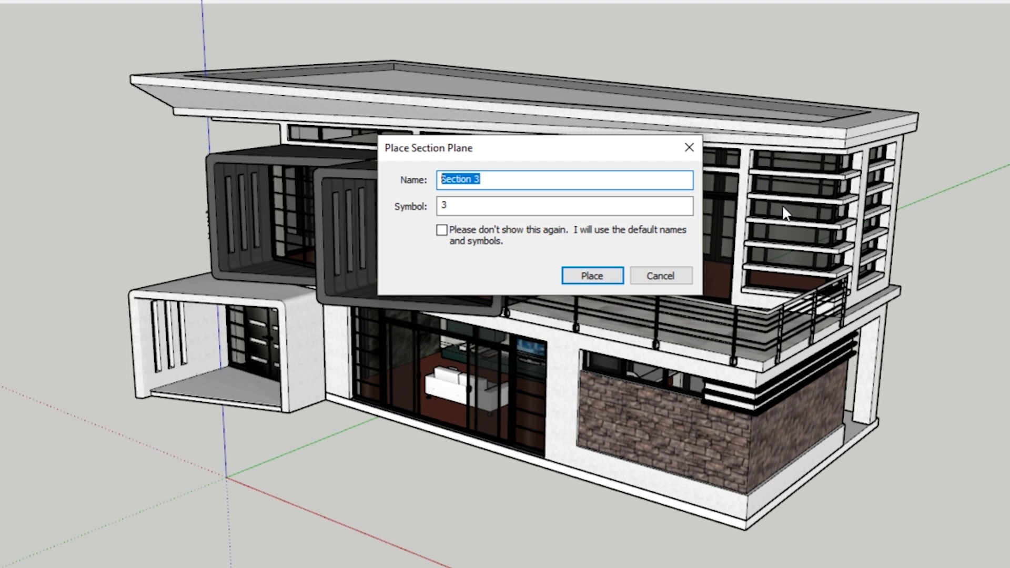
left_click(600, 278)
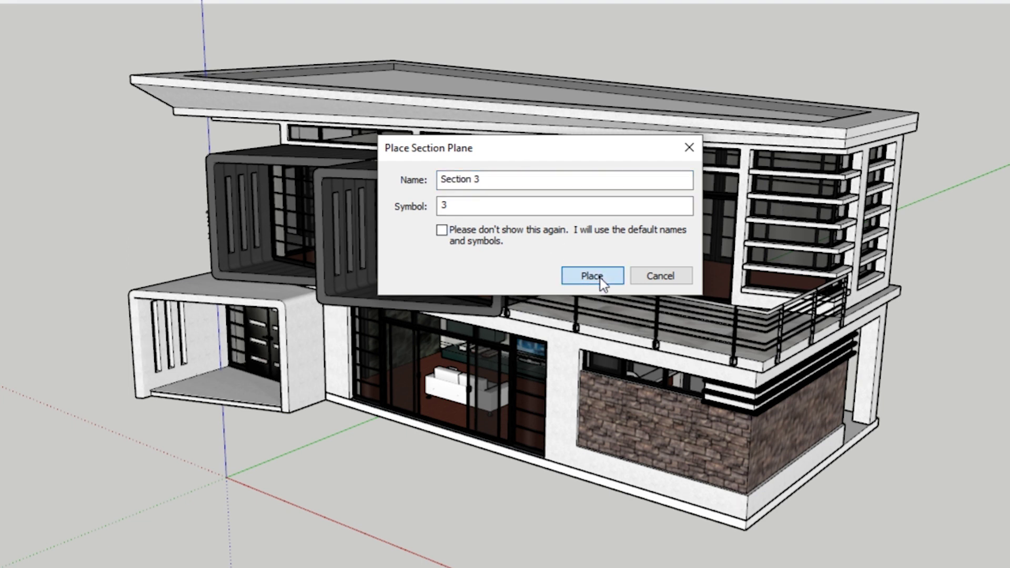
left_click(600, 278)
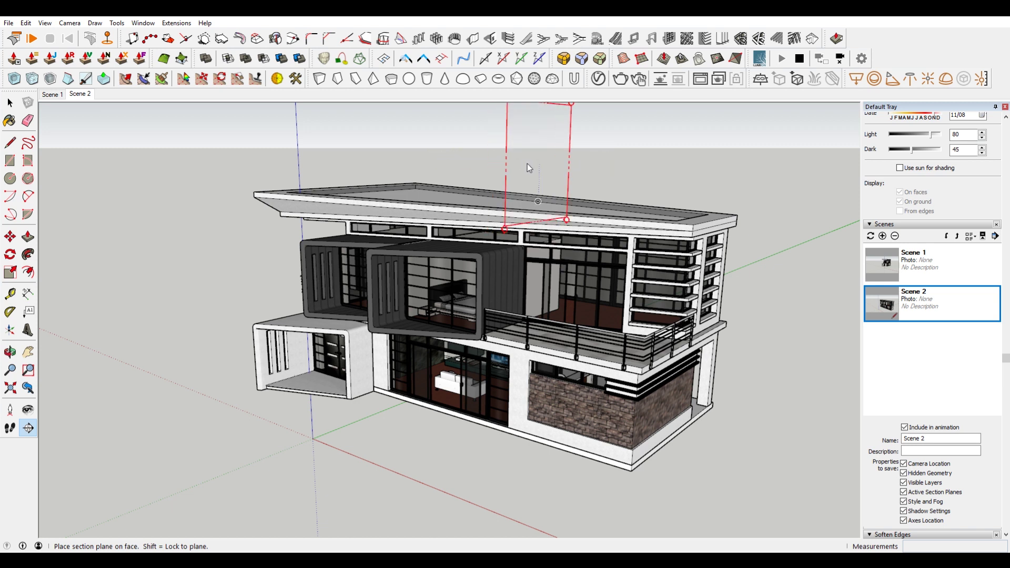
Lock the section plane's orientation to the bedroom pod's side face with Shift.
key("shift")
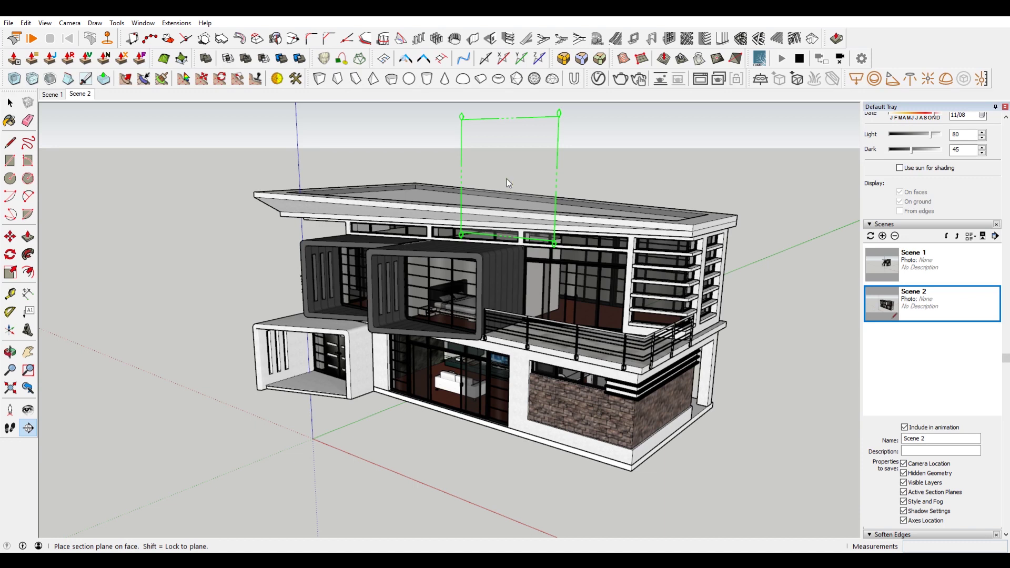
Place the section plane through the house and orbit to a frontal view of the cut.
left_click(423, 260)
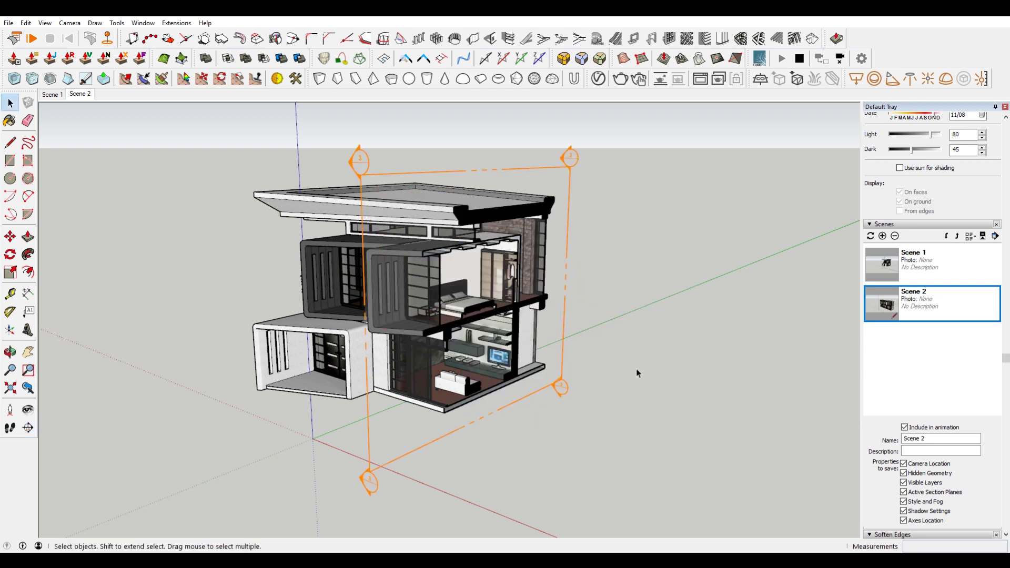
key("o")
left_click_drag(649, 338, 541, 336)
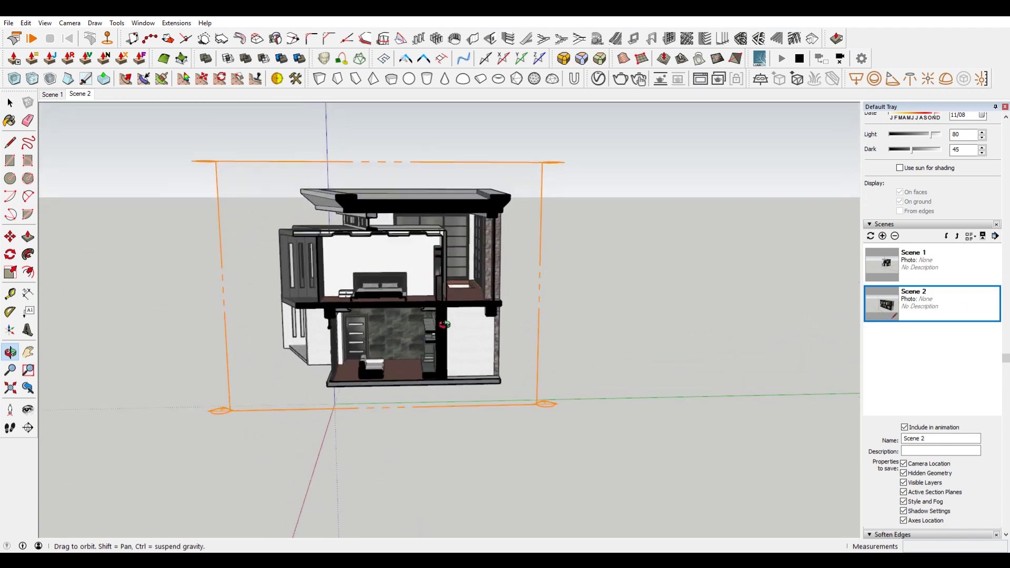
left_click_drag(541, 335, 691, 301)
key("space")
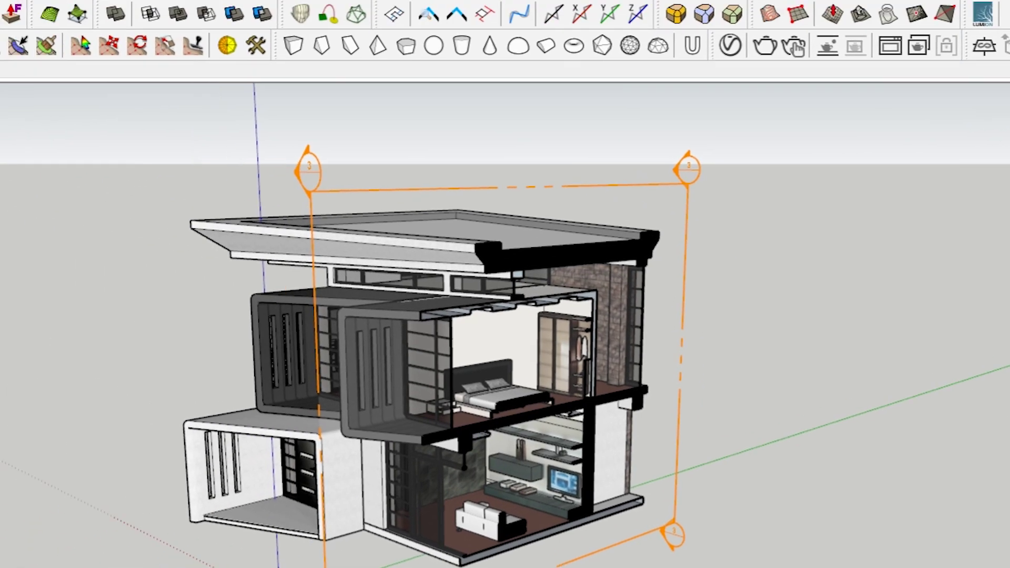
Show the Default Tray and collapse its Scenes, Shadows and Soften Edges panels.
left_click(218, 5)
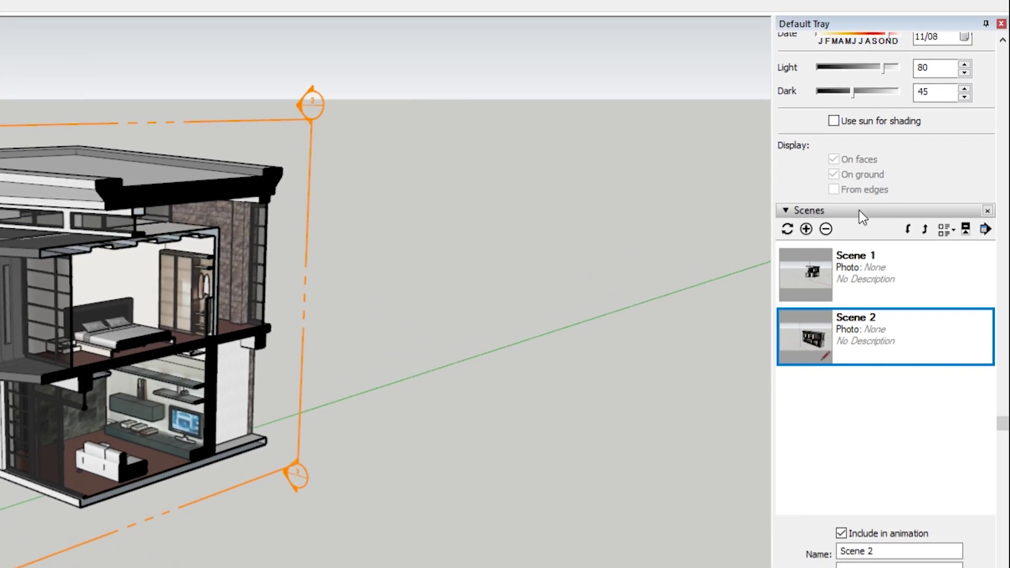
left_click(877, 211)
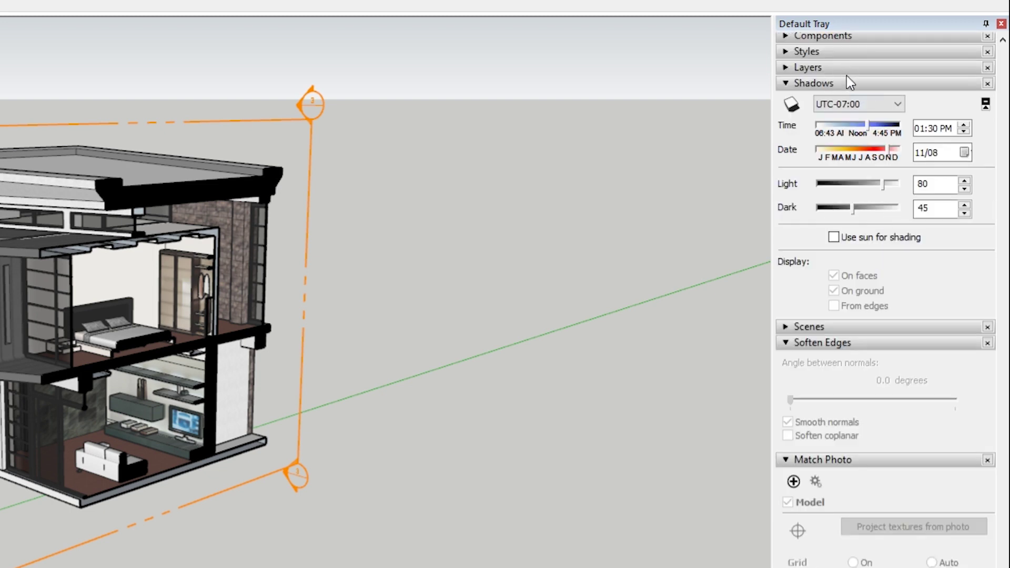
left_click(829, 84)
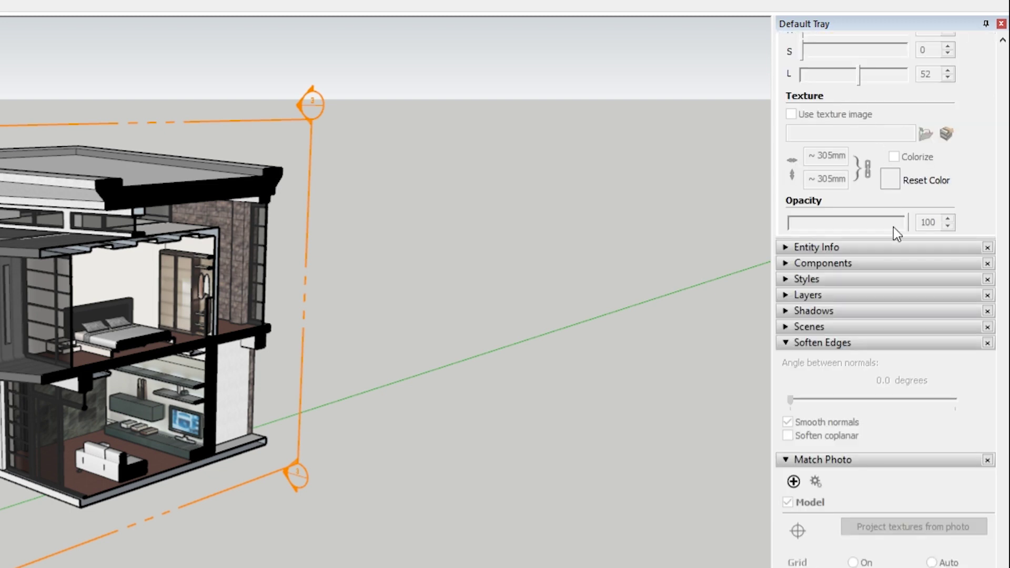
left_click(834, 346)
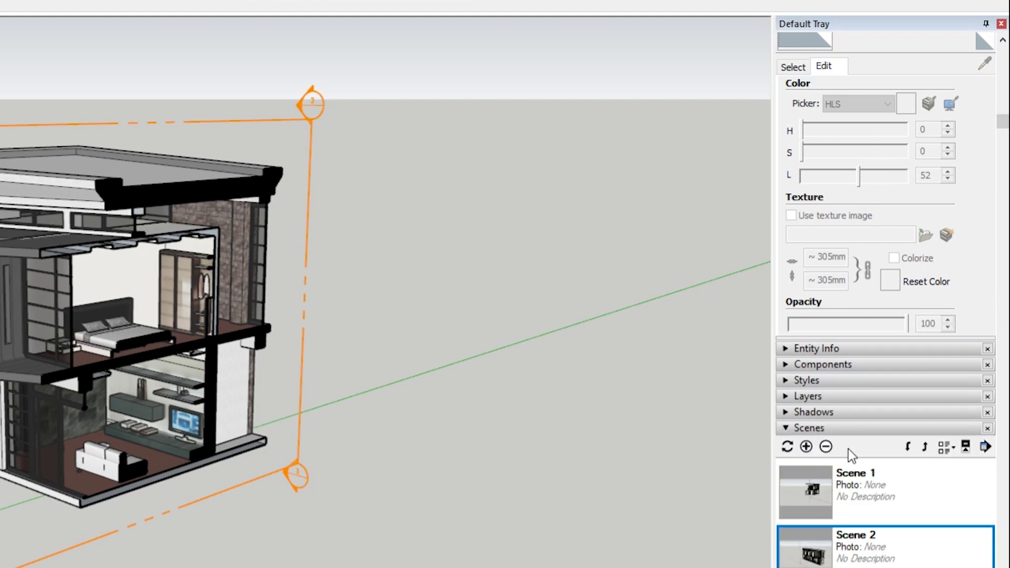
scroll(850, 454, "down", 3)
scroll(868, 316, "down", 3)
Delete the old Scene 2 and Scene 1.
left_click(825, 214)
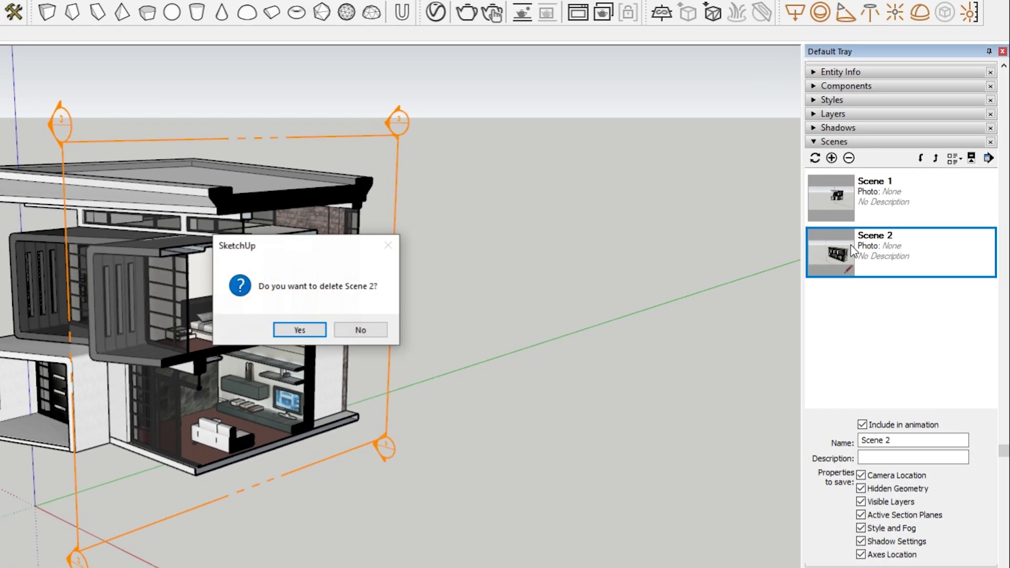
key("Return")
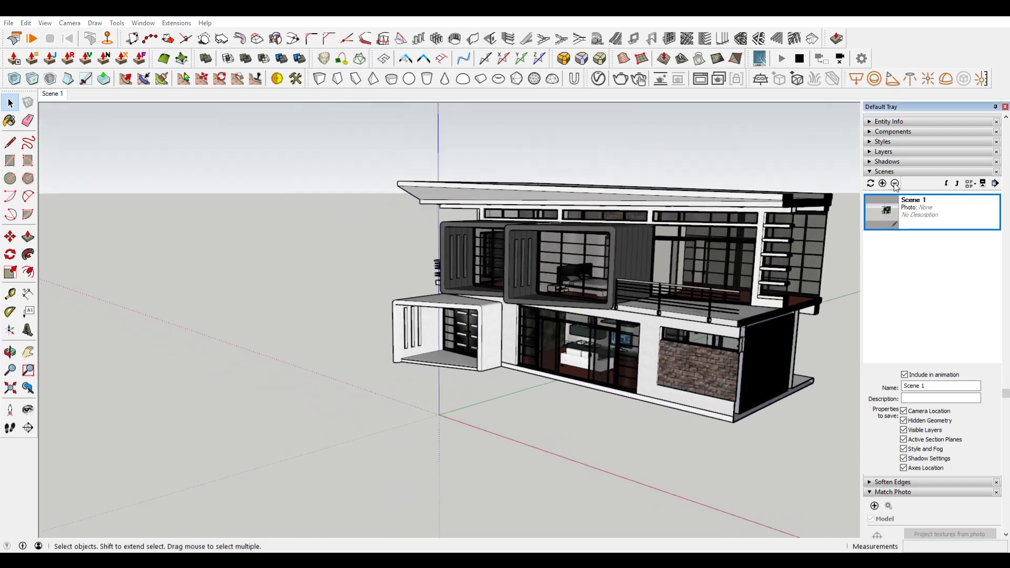
left_click(894, 183)
left_click(501, 310)
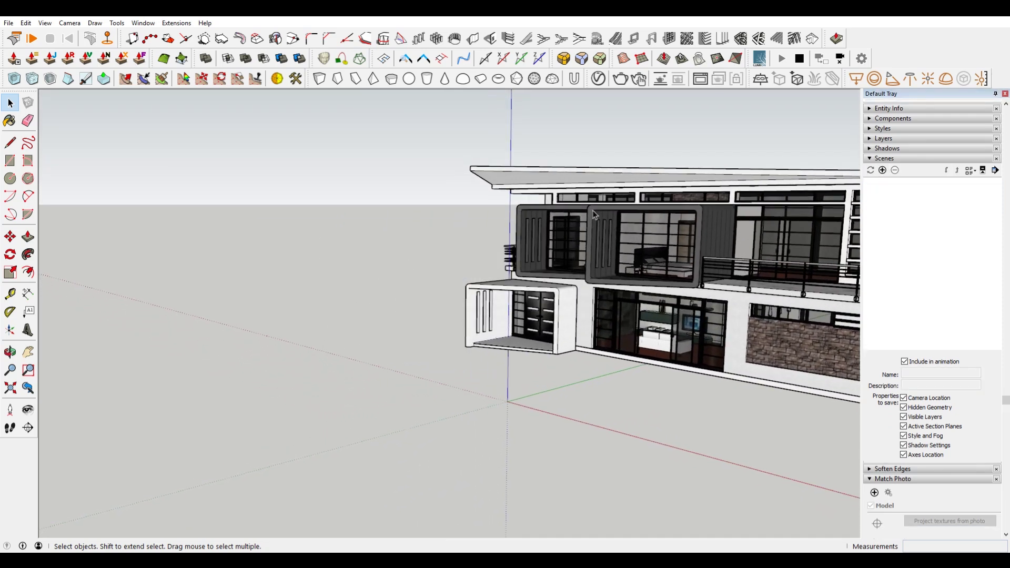
Show section planes, select Section 3 and add a scene that includes Axes Location.
left_click(44, 23)
left_click(102, 71)
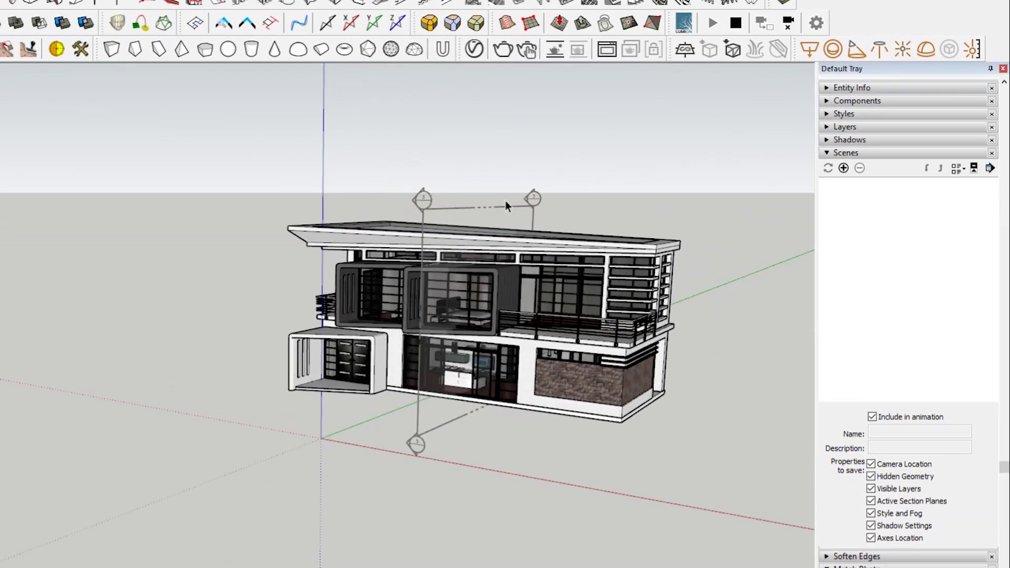
left_click(694, 223)
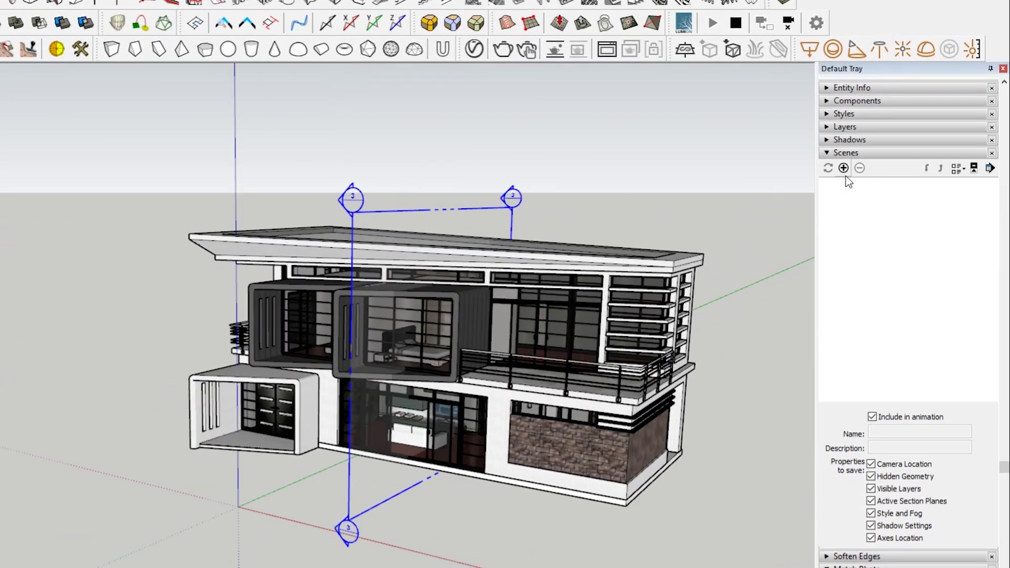
left_click(843, 168)
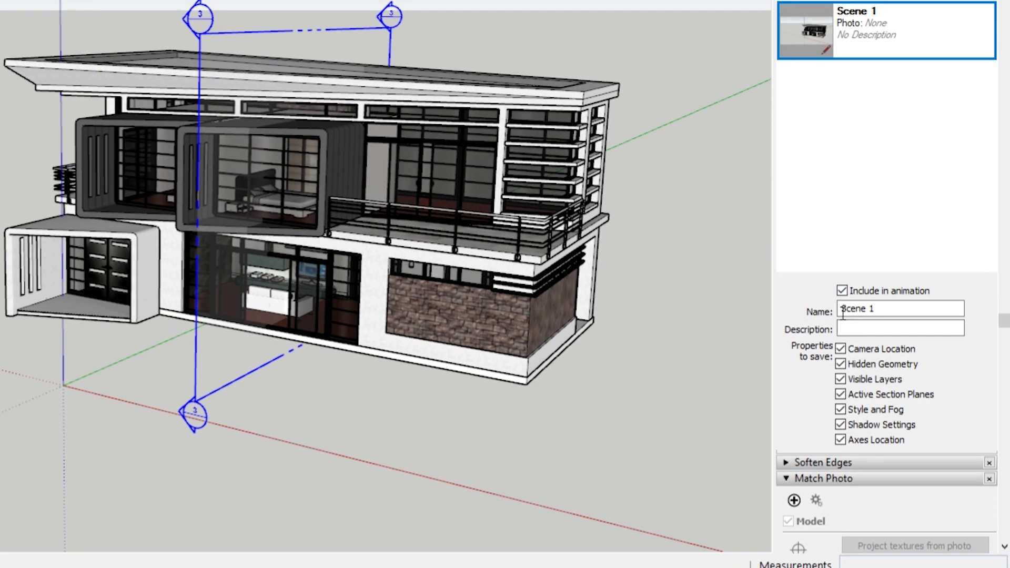
left_click(840, 439)
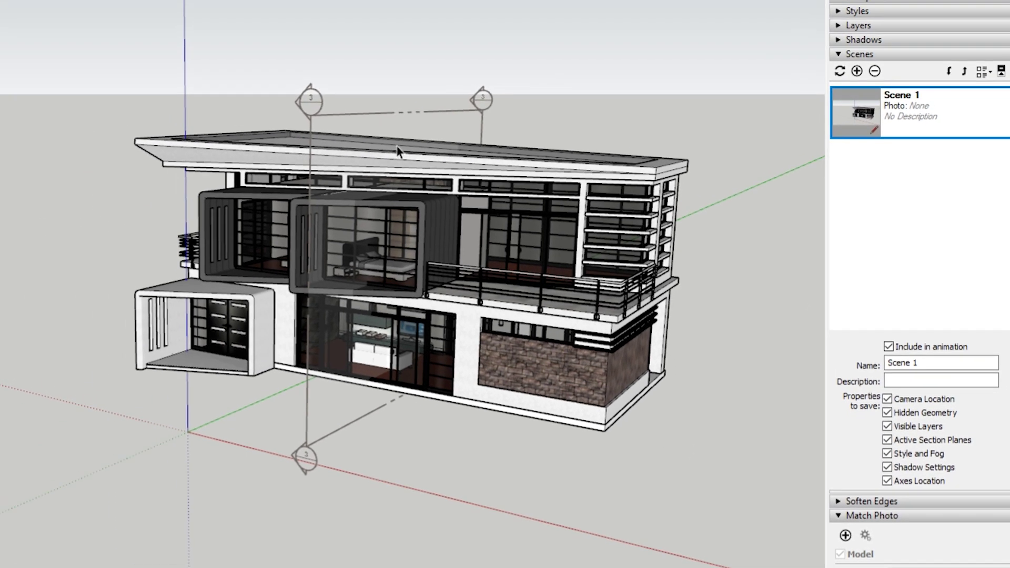
Toggle Section 3's Active Cut off and back on.
right_click(440, 125)
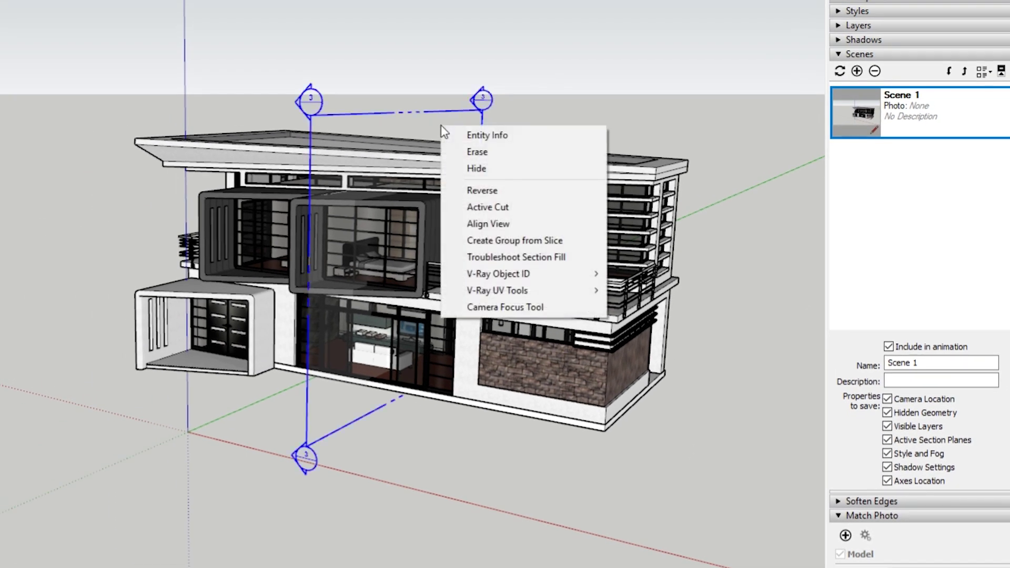
left_click(521, 201)
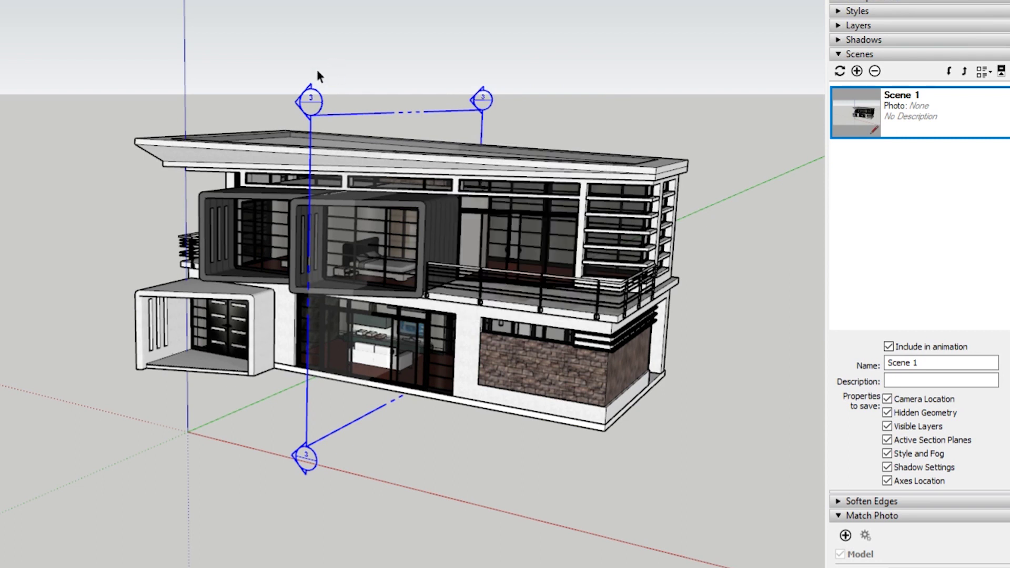
right_click(420, 123)
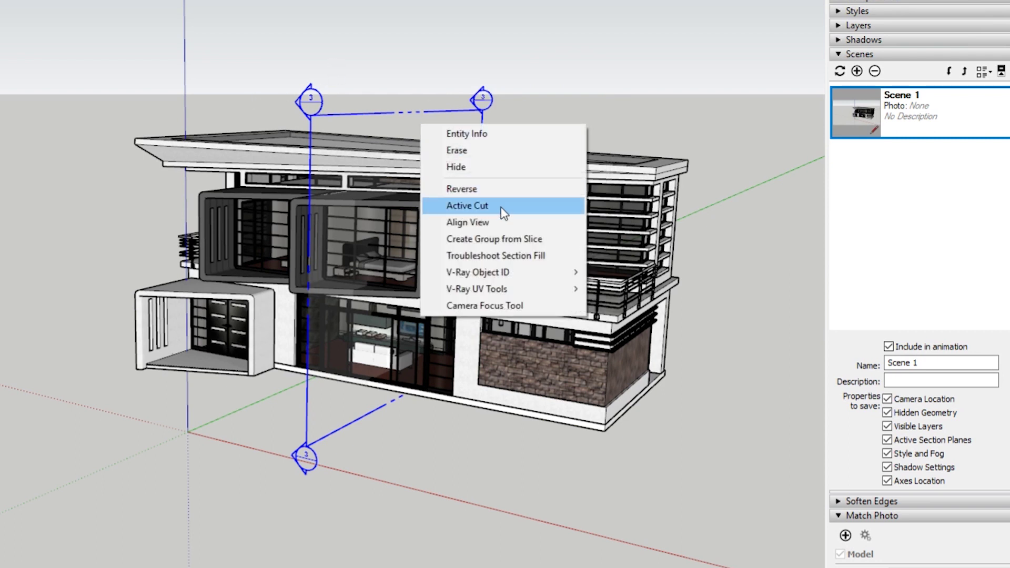
left_click(503, 207)
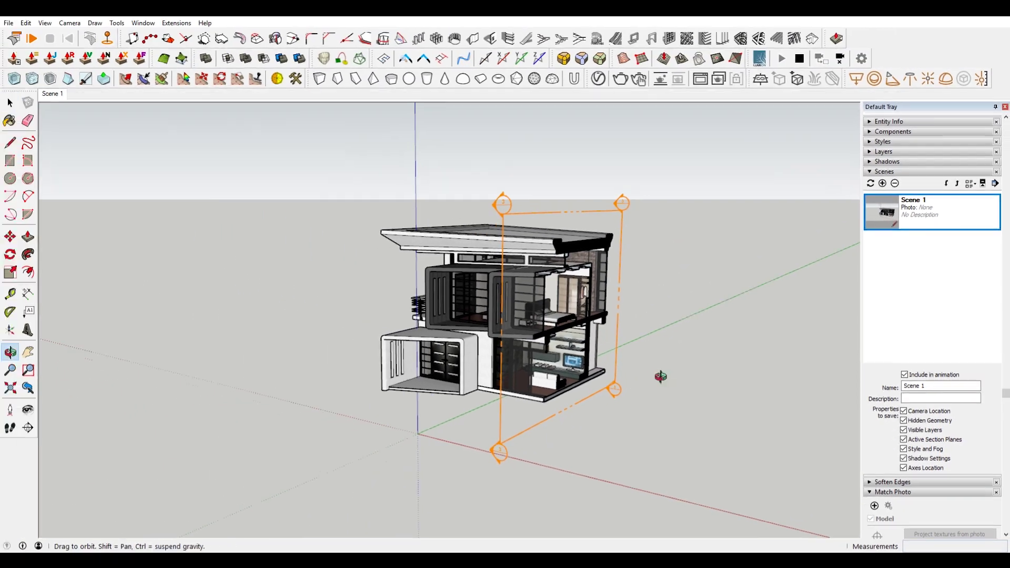
Orbit around the sectioned house to inspect the exposed bedroom and living room.
middle_click_drag(660, 377, 452, 372)
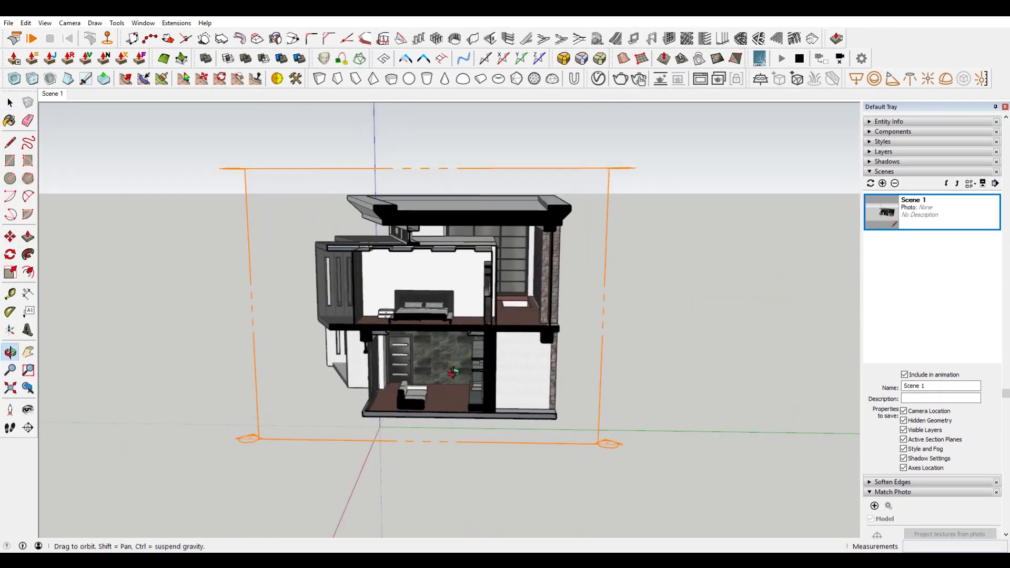
middle_click_drag(452, 371, 776, 292)
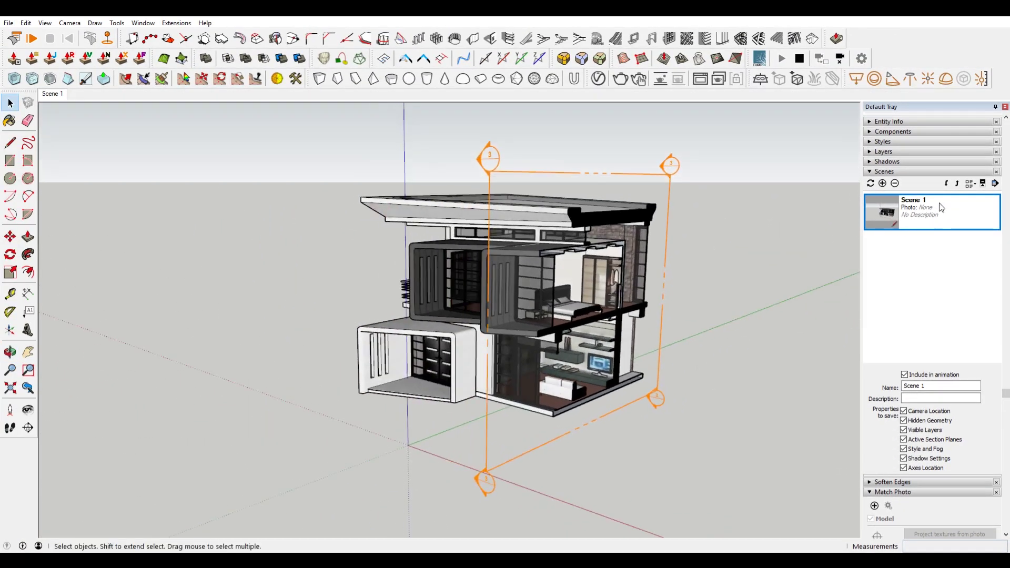
mouse_move(552, 299)
middle_mouse_down()
mouse_move(449, 288)
mouse_move(552, 292)
middle_mouse_up()
left_click(45, 23)
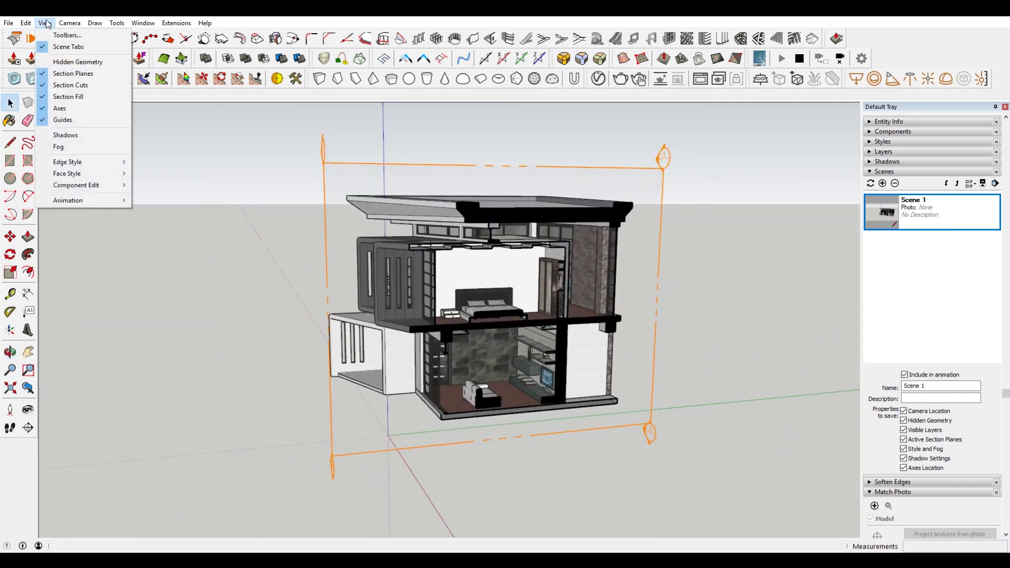
left_click(98, 73)
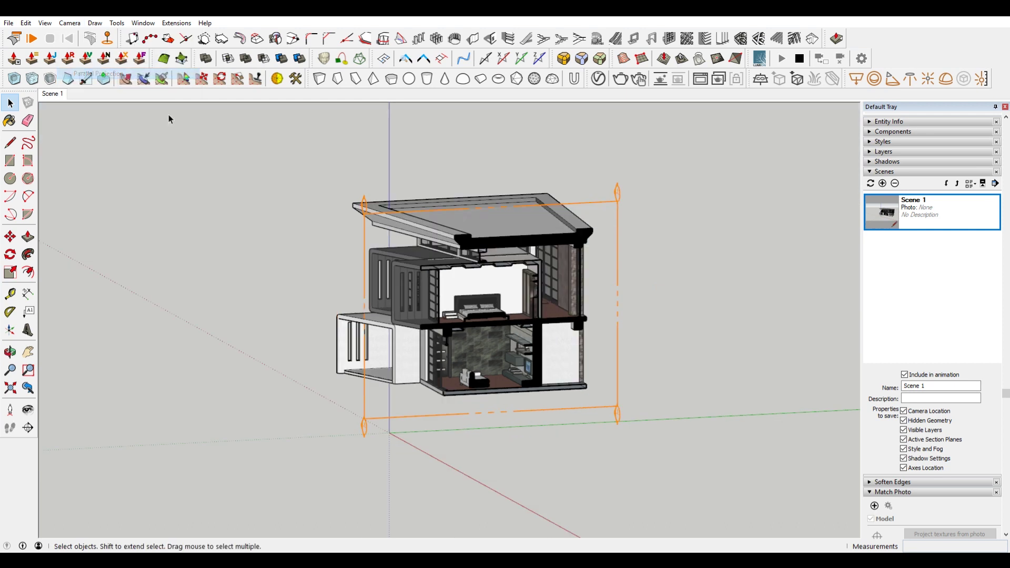
Switch to a parallel-projection Right view and hide the section plane outlines.
left_click(70, 23)
mouse_move(112, 58)
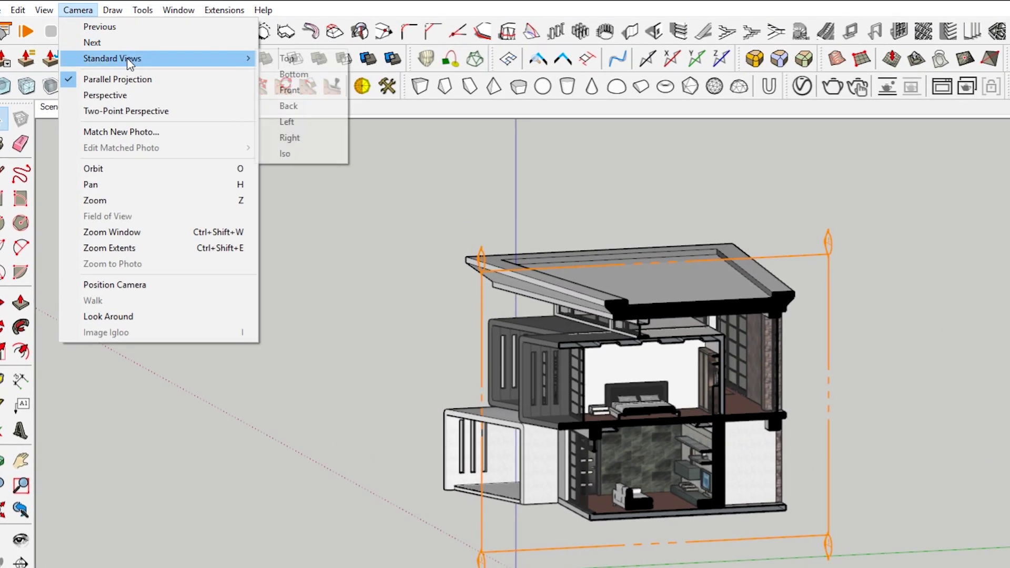
left_click(320, 136)
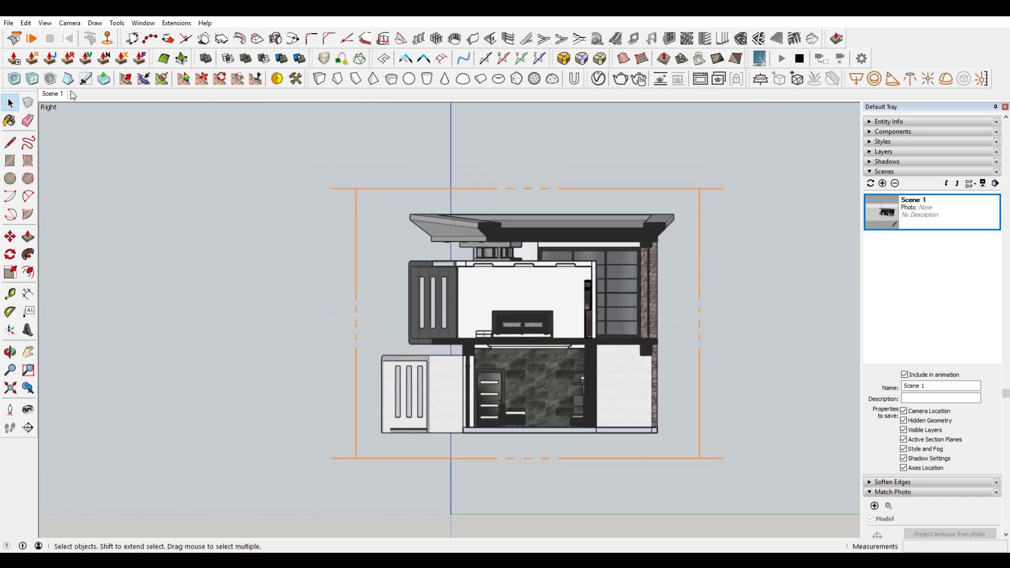
left_click(45, 22)
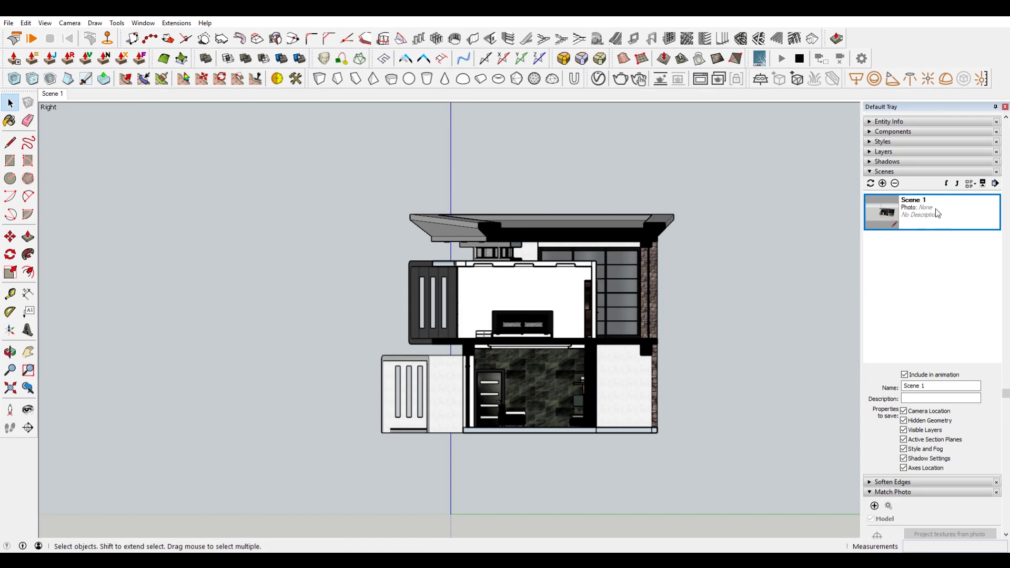
Update Scene 1 with the flat view and rename it 'Short Section Through Bedroom'.
right_click(935, 213)
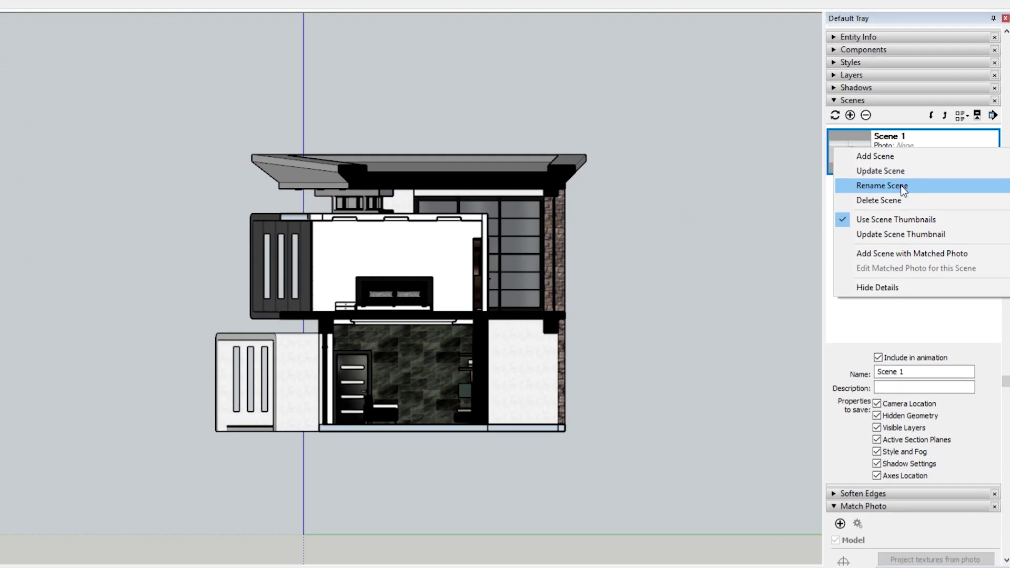
left_click(955, 230)
left_click(387, 288)
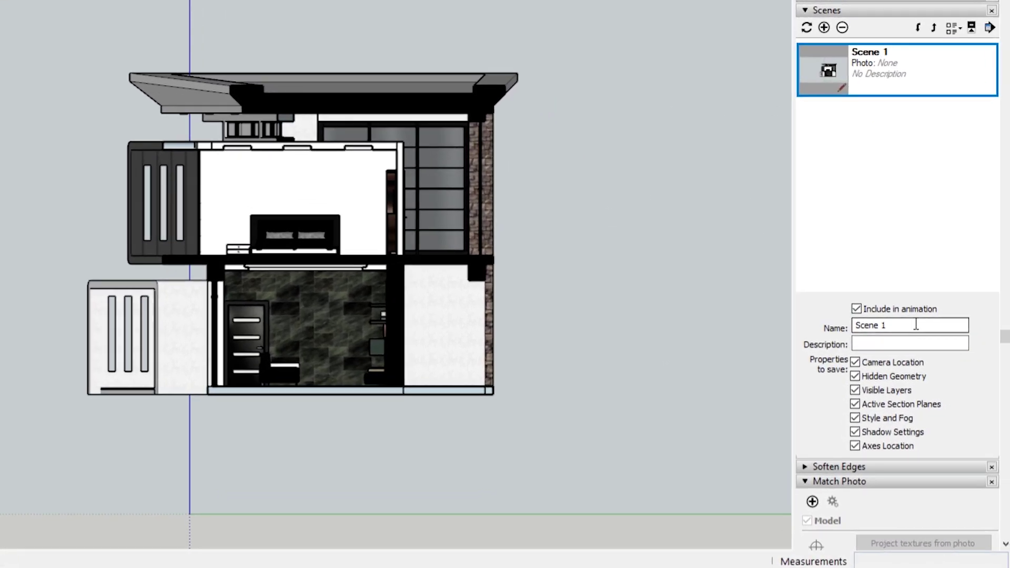
left_click_drag(915, 324, 692, 339)
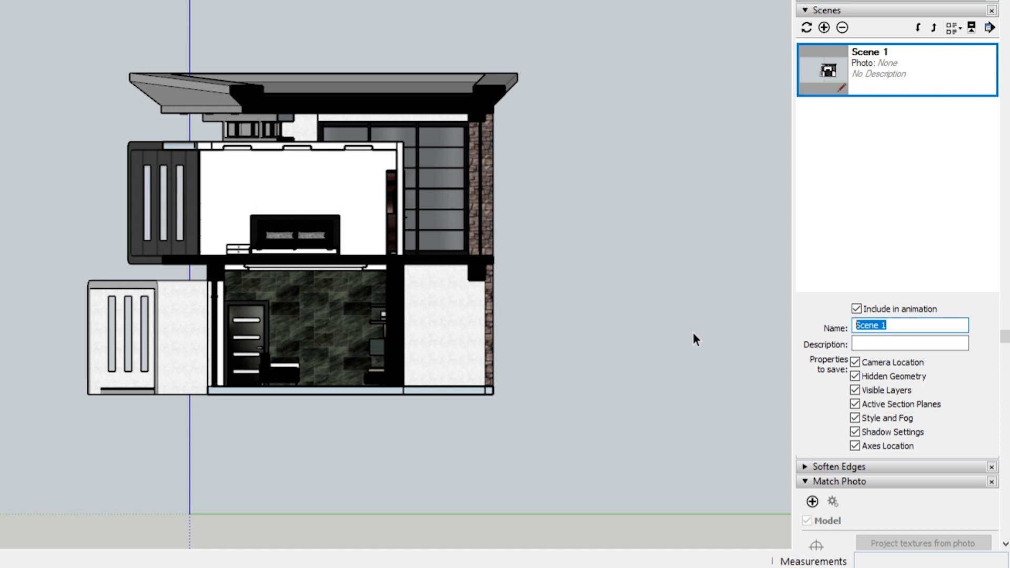
type("Short Section Thr")
type("ough Betro")
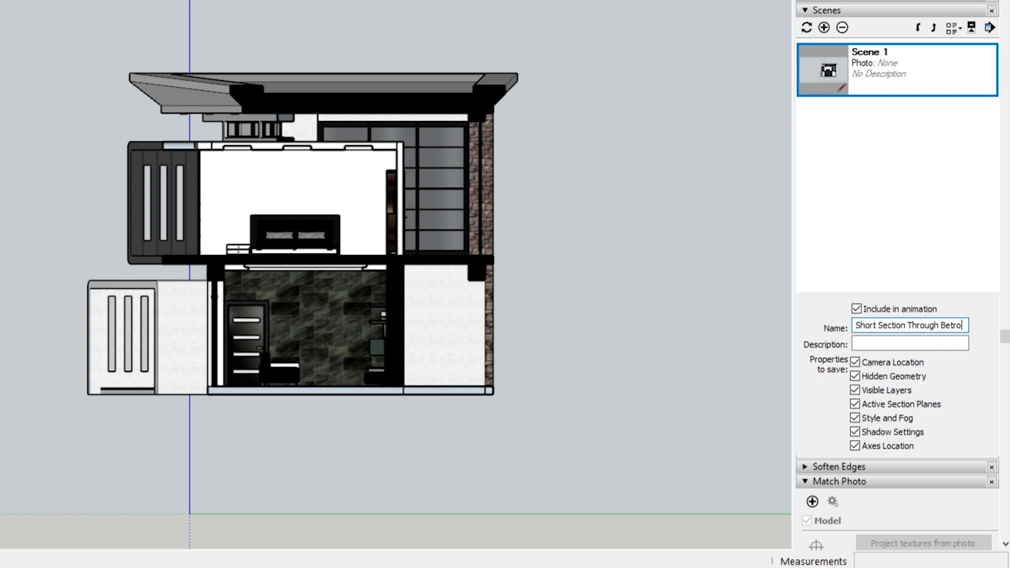
type("om")
key("Return")
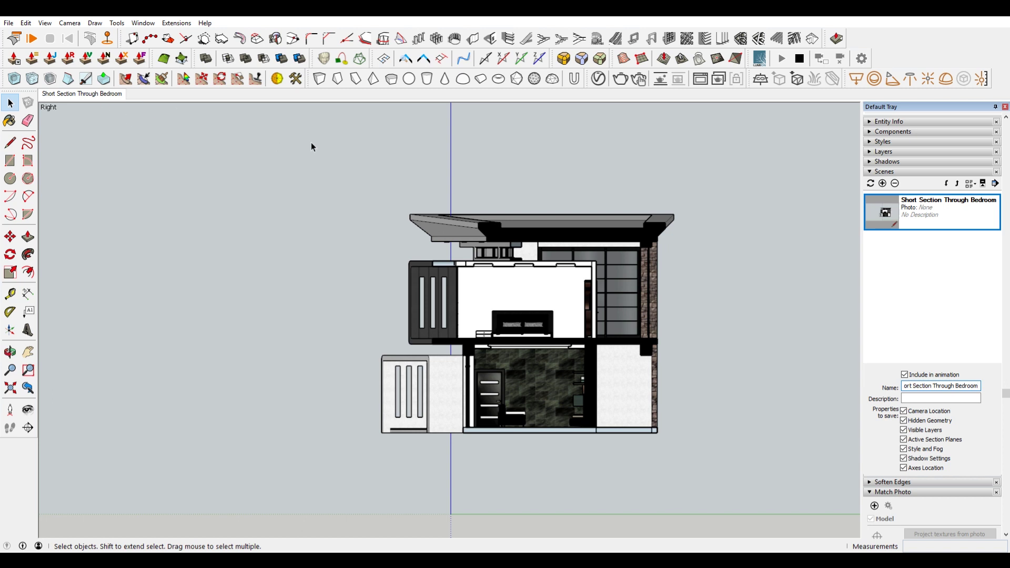
Return to the flat scene view and insert '2D ' after 'Short' in its name.
middle_click_drag(243, 171, 505, 219)
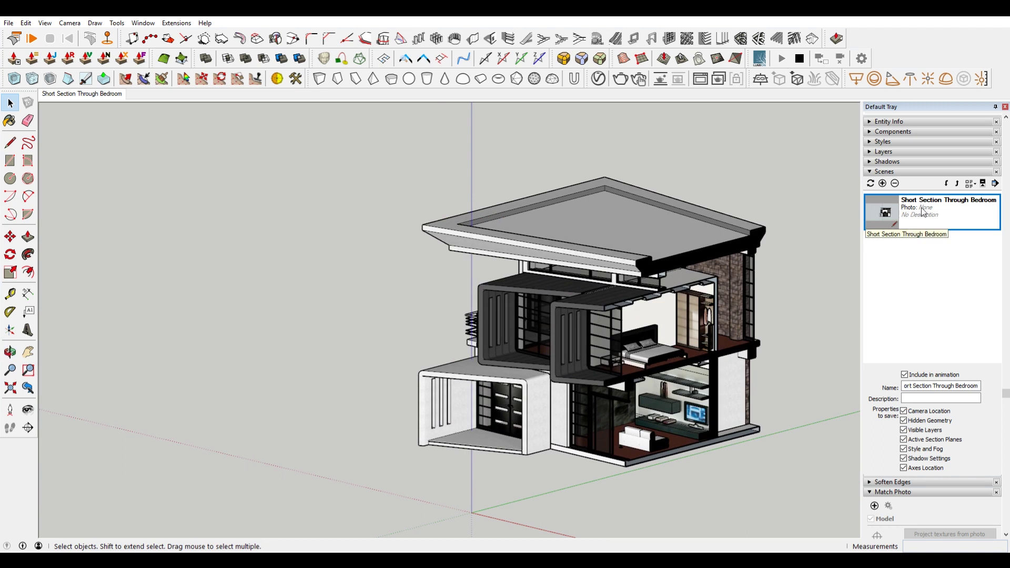
left_click(953, 205)
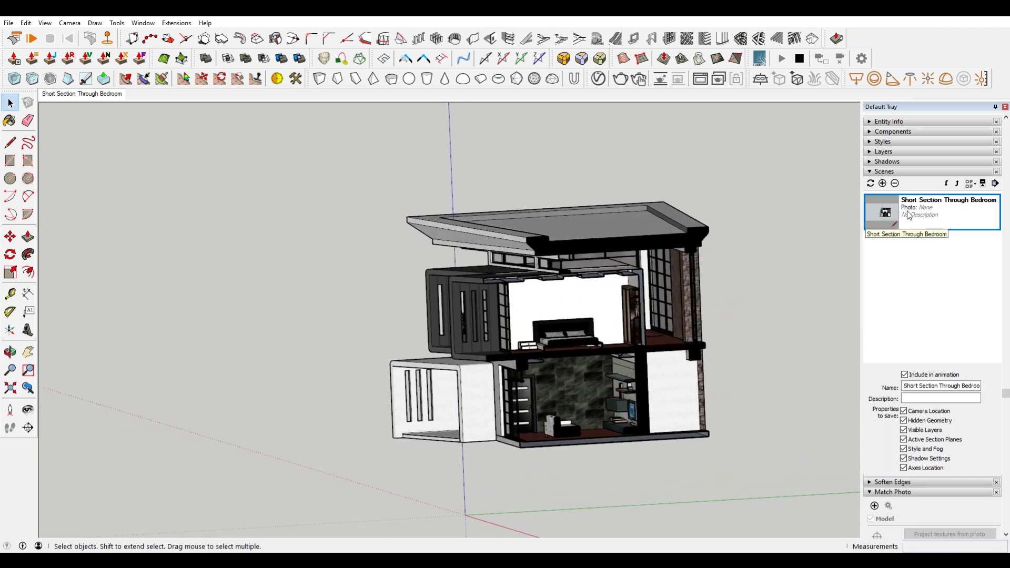
right_click(889, 212)
left_click(941, 386)
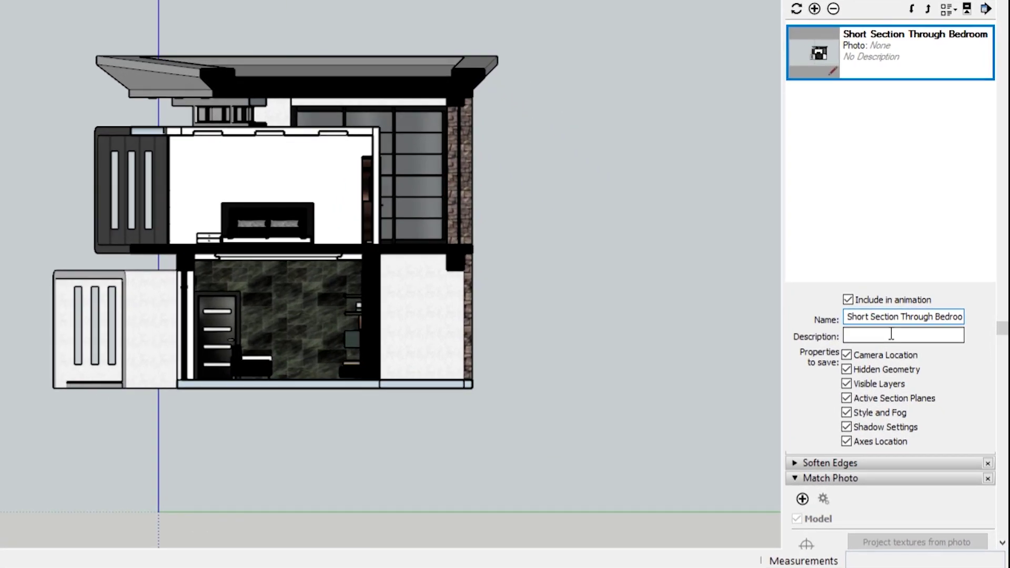
left_click(870, 316)
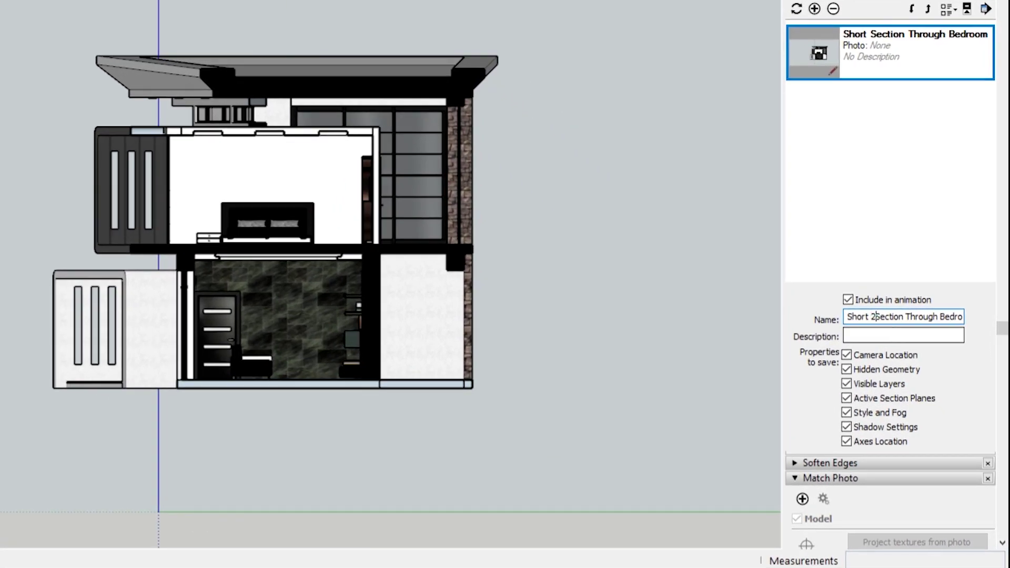
type("2D")
key("Return")
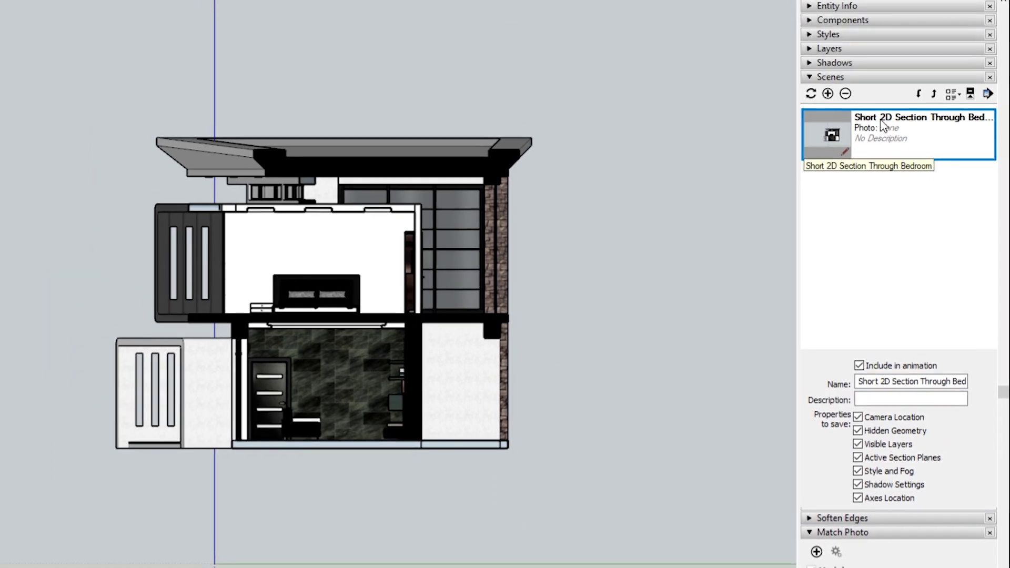
Add Scene 2 from the flat side view and switch the camera back to perspective.
right_click(876, 148)
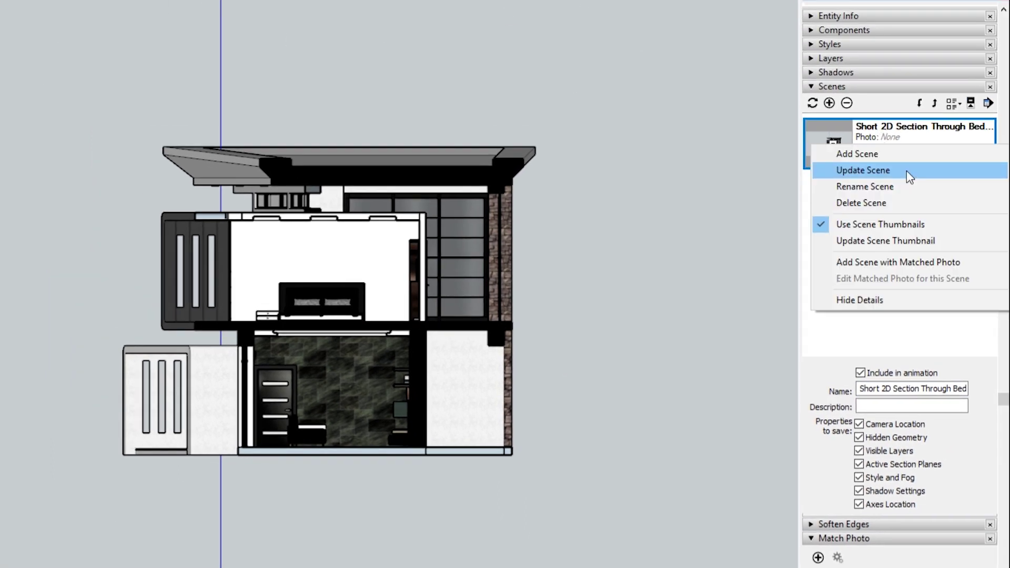
left_click(906, 154)
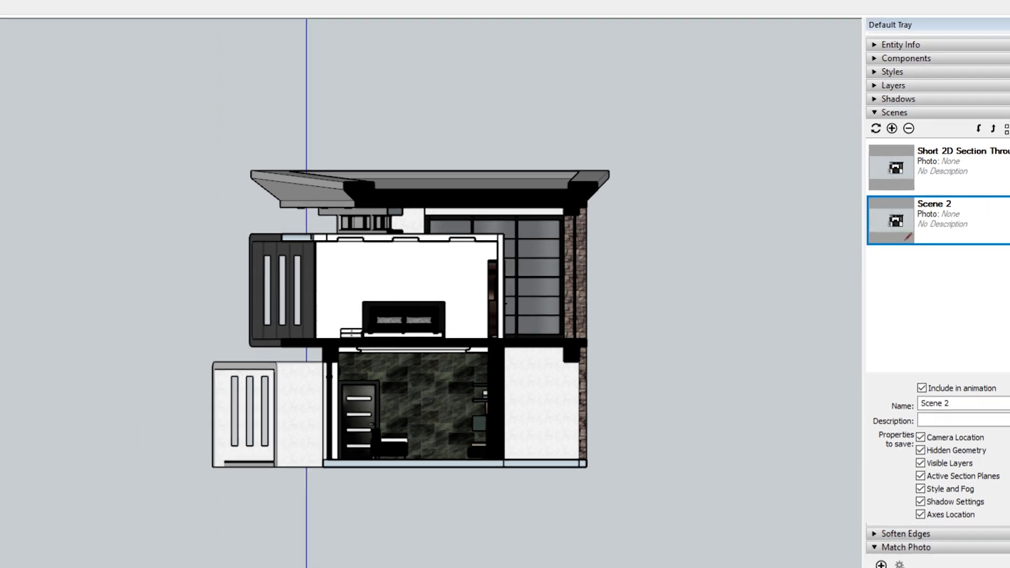
left_click(55, 7)
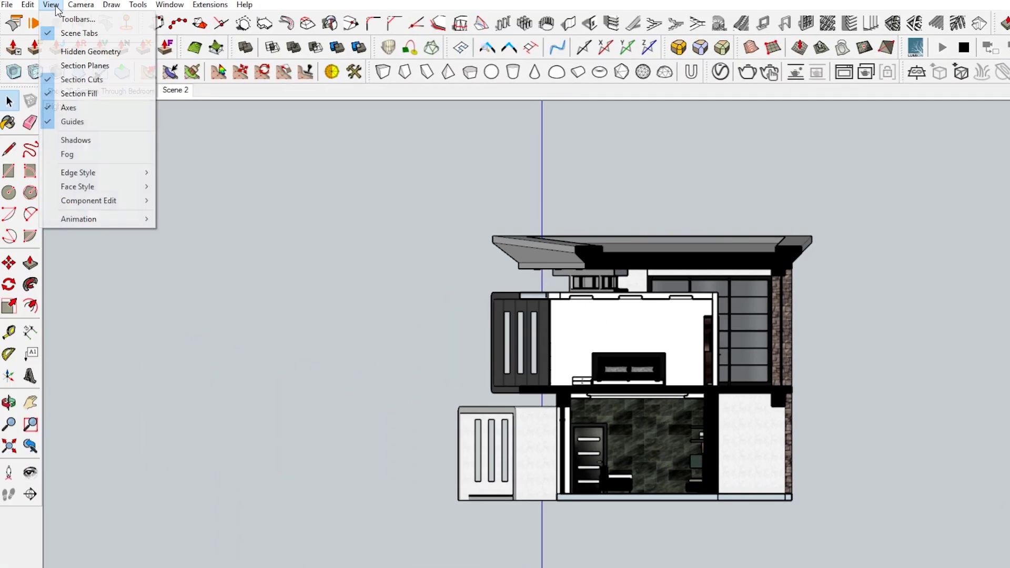
left_click(95, 79)
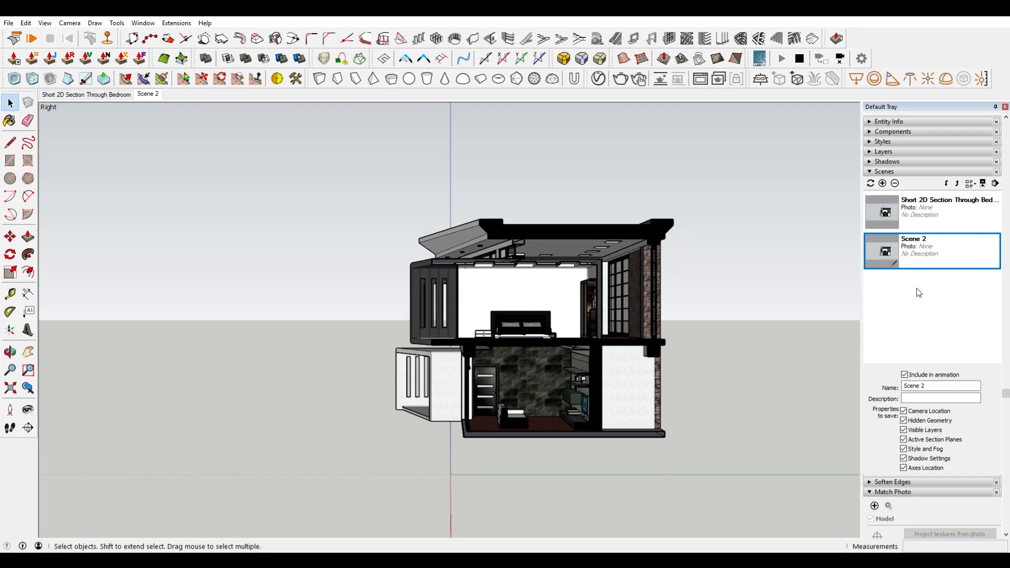
Update Scene 2 with the current view, then orbit into an angled view of the cut house.
right_click(899, 260)
left_click(918, 287)
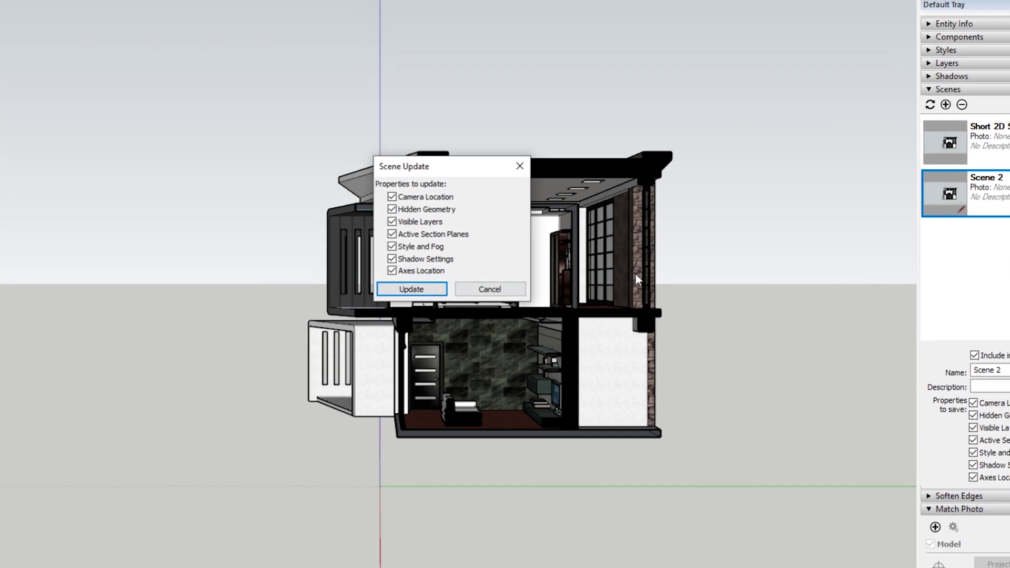
left_click(412, 289)
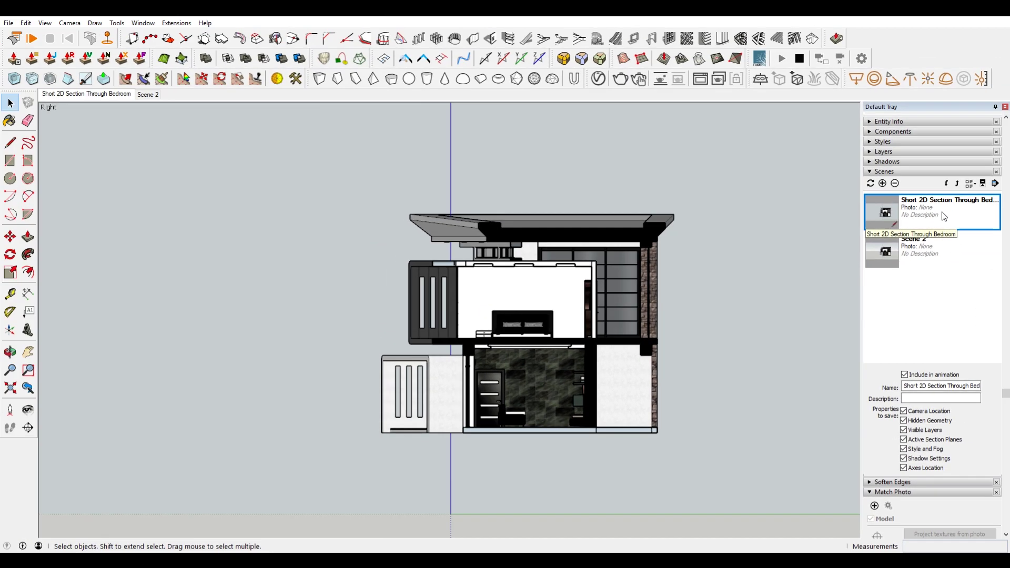
left_click(940, 241)
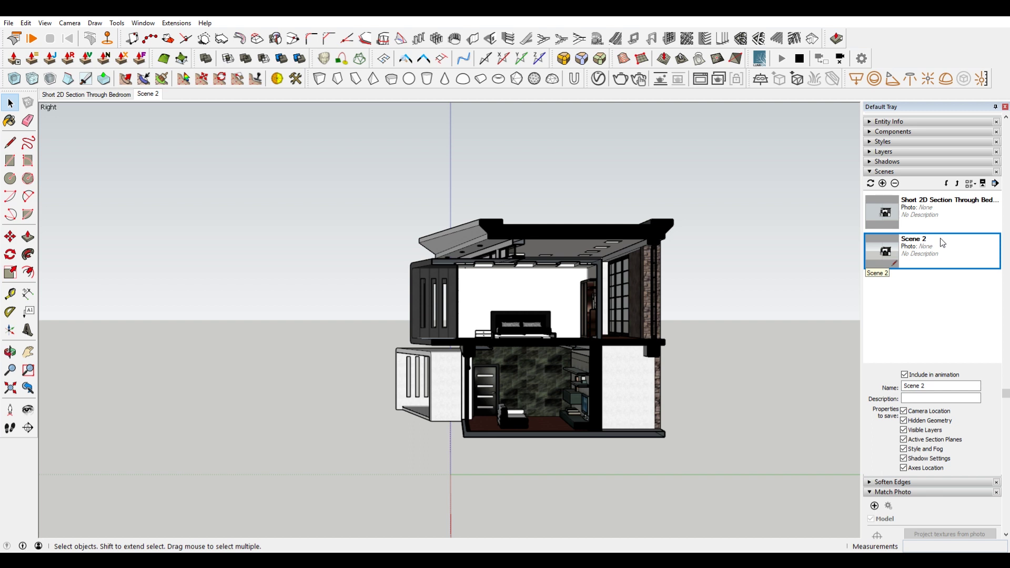
middle_click_drag(732, 275, 678, 236)
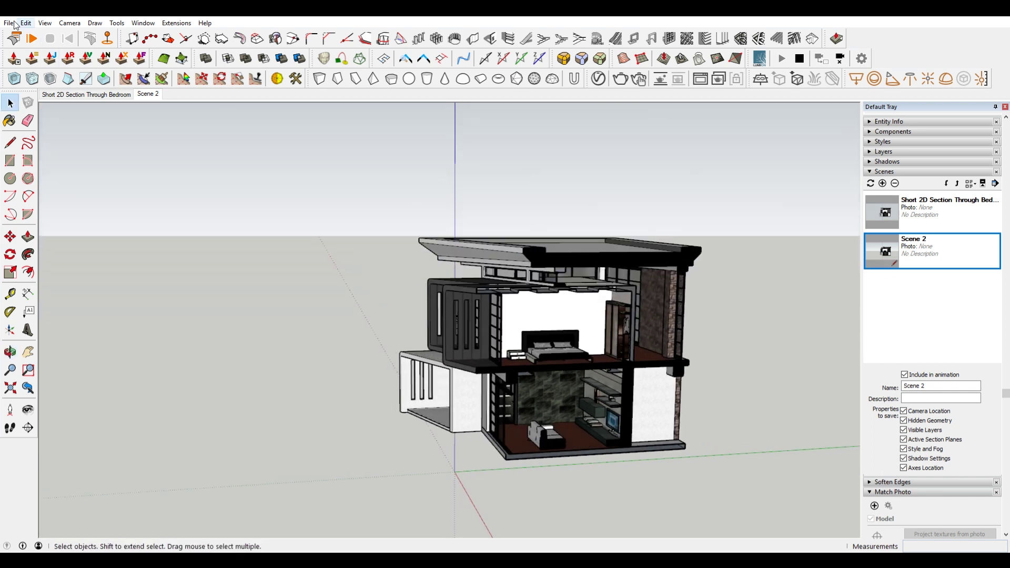
Make section planes visible again and select the bedroom section plane.
left_click(45, 22)
left_click(100, 79)
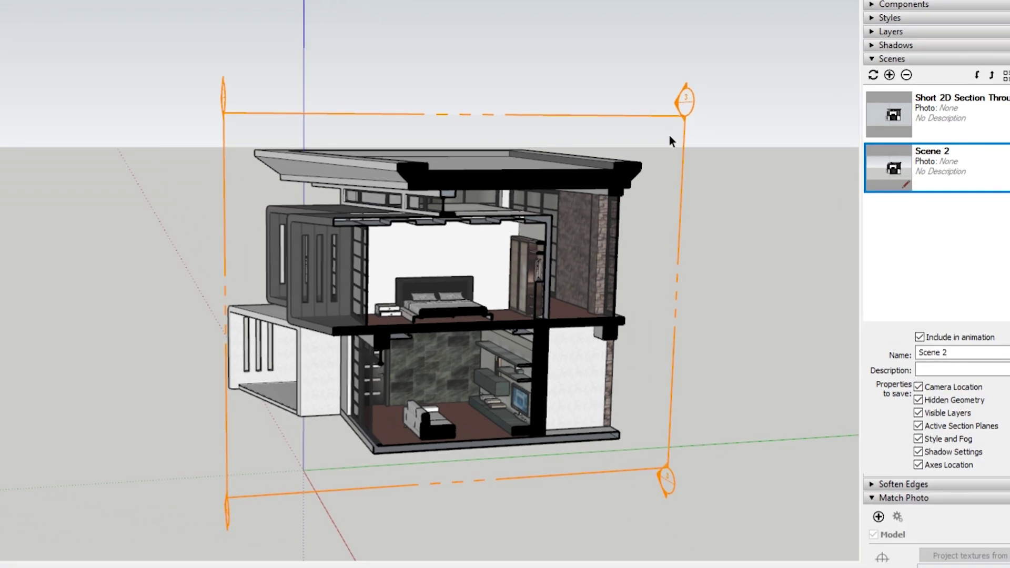
left_click(653, 148)
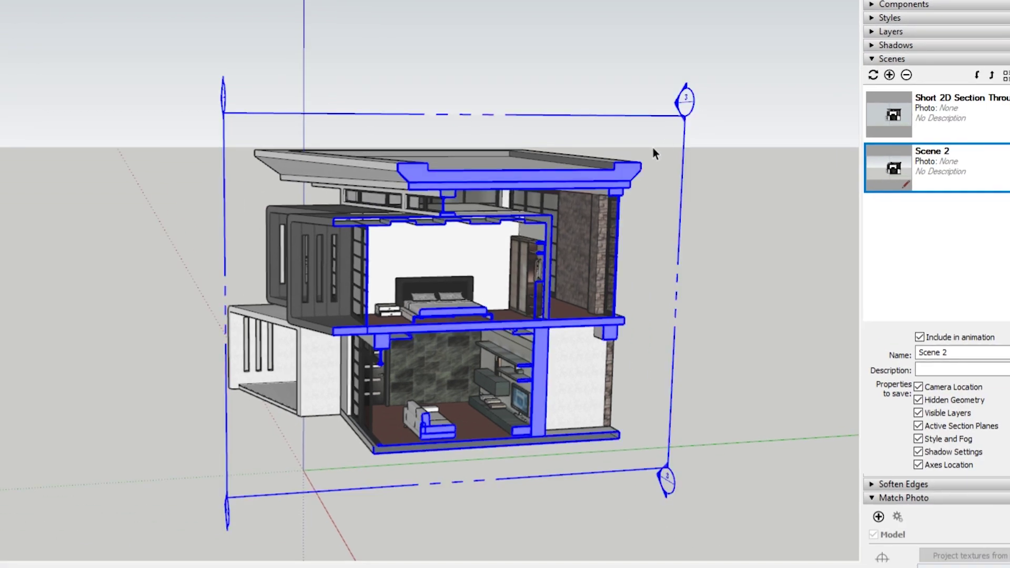
Create a group from the bedroom slice and start moving it left of the house.
right_click(654, 139)
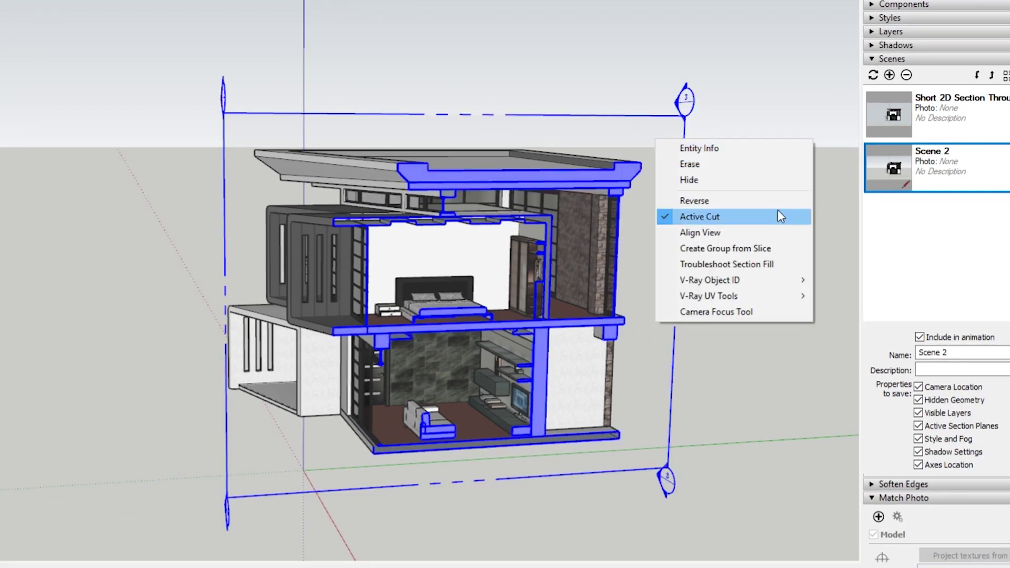
left_click(791, 248)
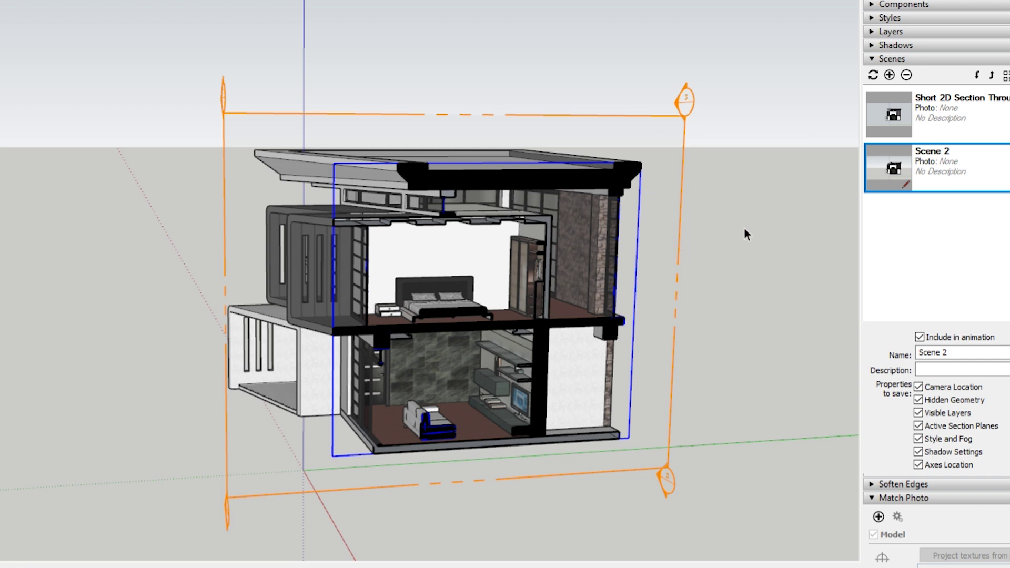
key("m")
left_click(590, 181)
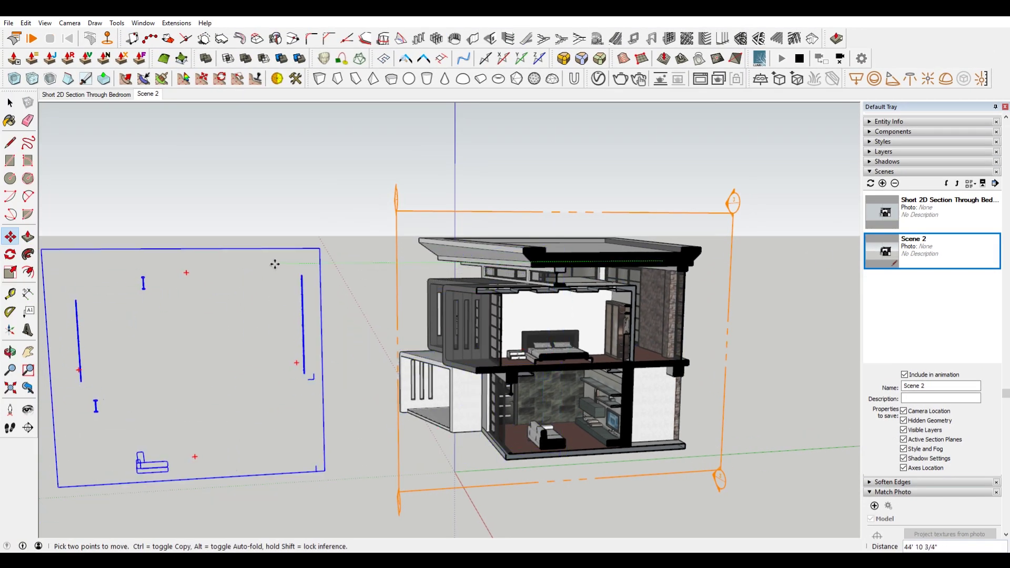
Drop the slice group left of the house and hide the section planes.
left_click(294, 230)
scroll(149, 261, "down", 3)
scroll(150, 260, "up", 5)
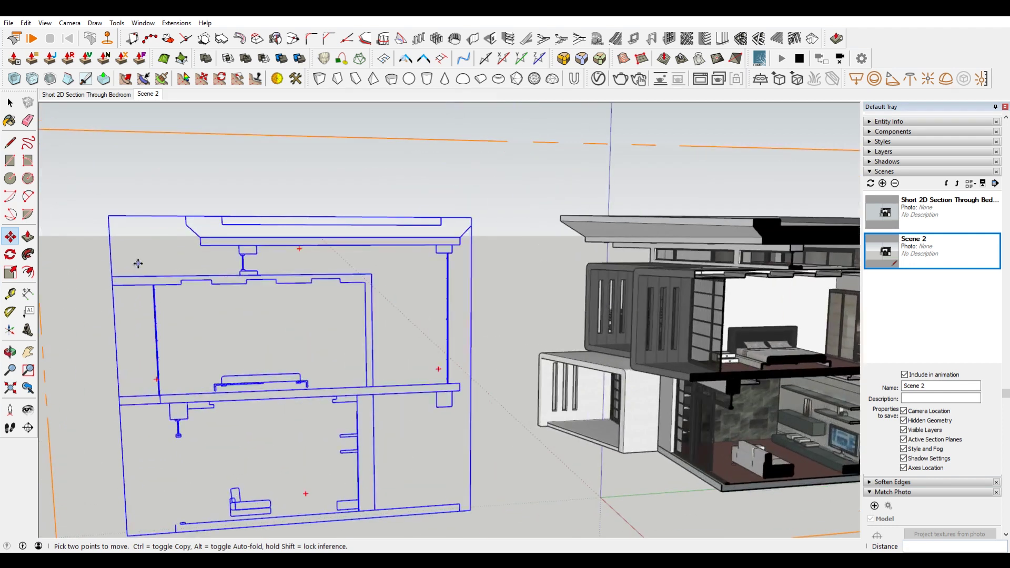
key("space")
middle_click_drag(163, 266, 370, 261, "shift")
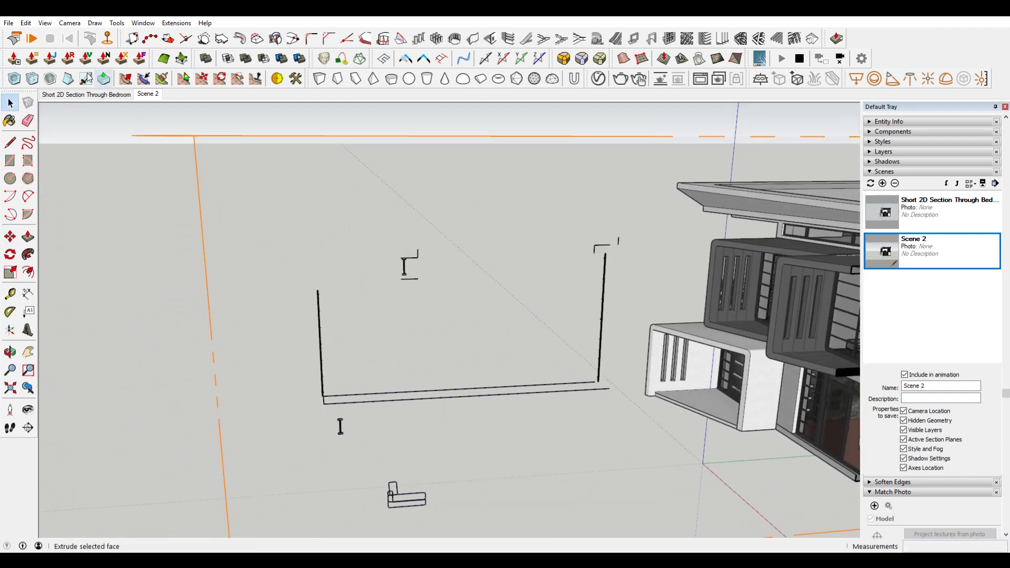
left_click(61, 26)
left_click(79, 75)
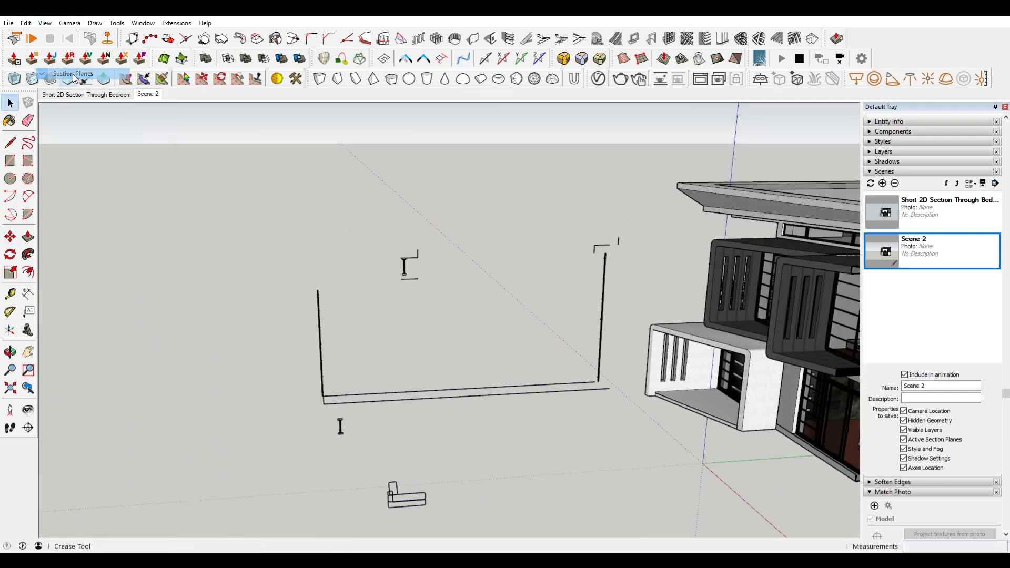
Orbit around the slice group and the house from several angles.
mouse_move(442, 268)
middle_mouse_down()
mouse_move(503, 281)
mouse_move(299, 363)
mouse_move(511, 288)
middle_mouse_up()
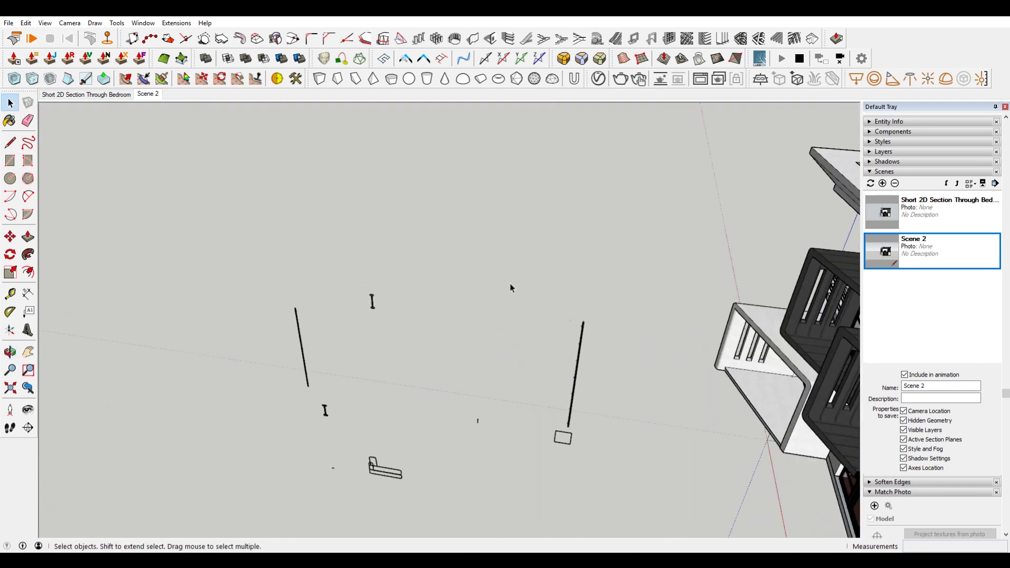
left_click(583, 320)
scroll(581, 325, "up", 5)
mouse_move(554, 322)
middle_mouse_down()
mouse_move(642, 213)
mouse_move(603, 232)
middle_mouse_up()
scroll(603, 230, "down", 3)
scroll(539, 264, "up", 2)
scroll(479, 316, "down", 2)
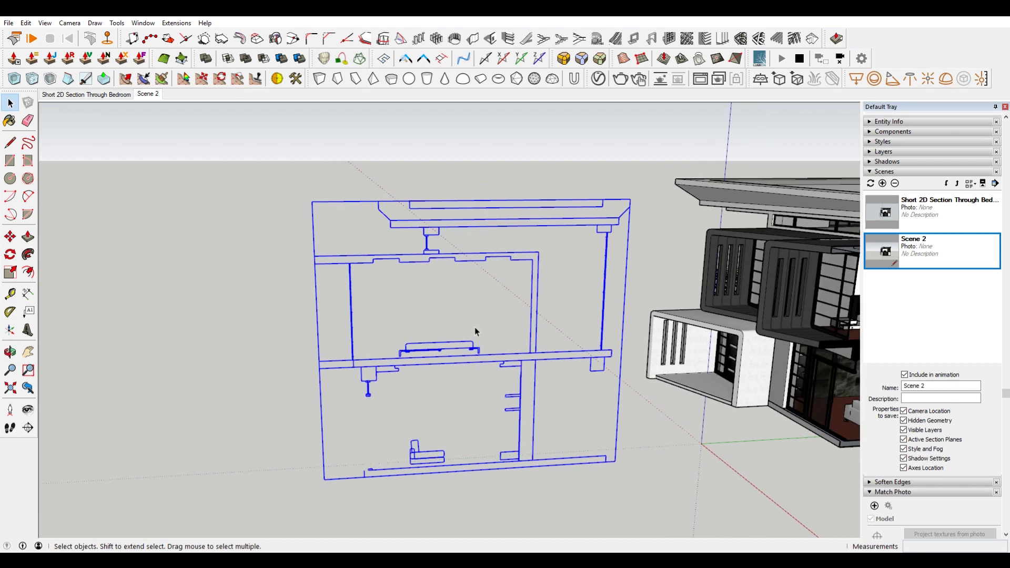
middle_click_drag(474, 327, 496, 350)
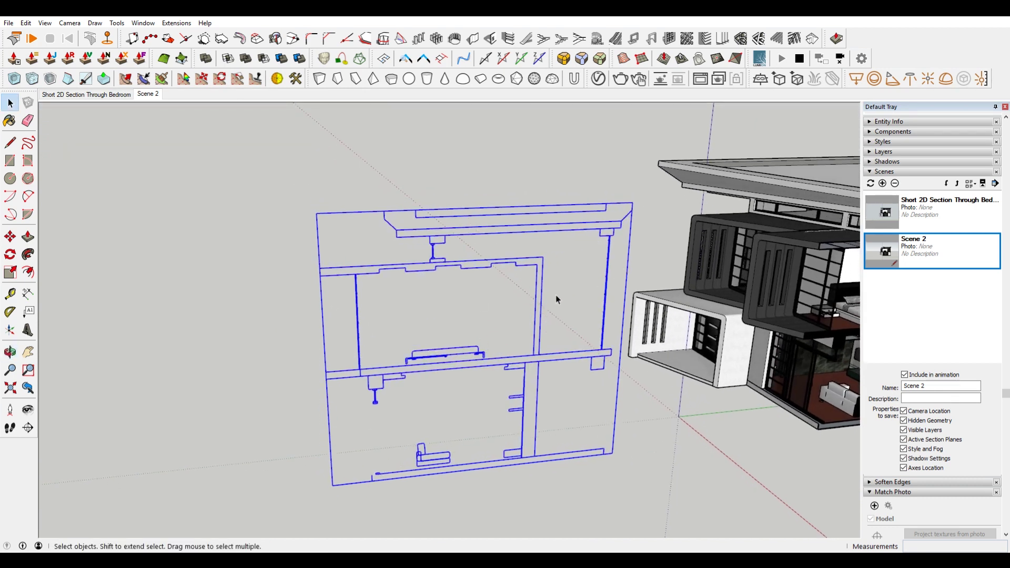
mouse_move(556, 298)
middle_mouse_down()
mouse_move(394, 338)
mouse_move(405, 344)
mouse_move(674, 241)
middle_mouse_up()
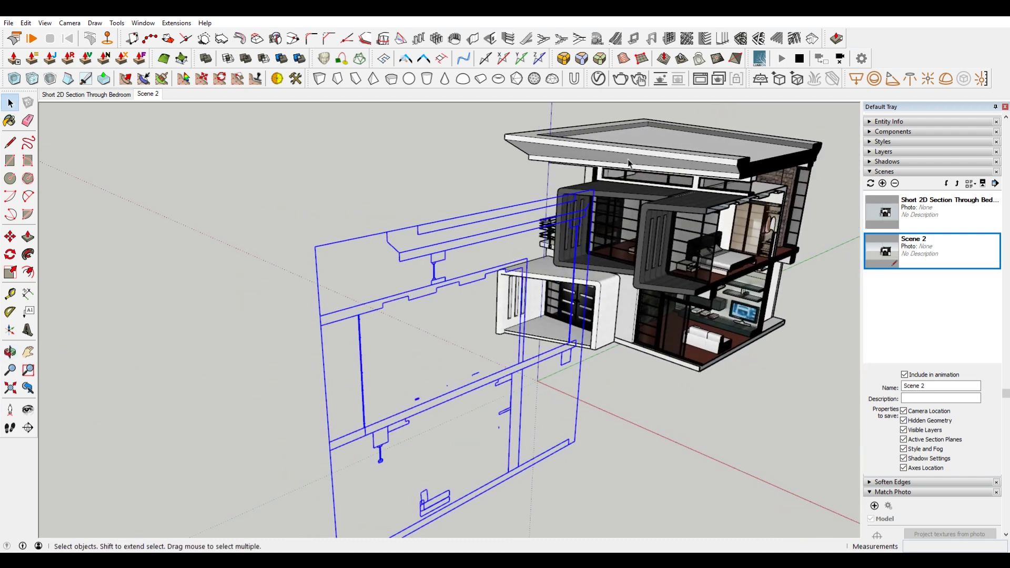
middle_click_drag(829, 317, 528, 431)
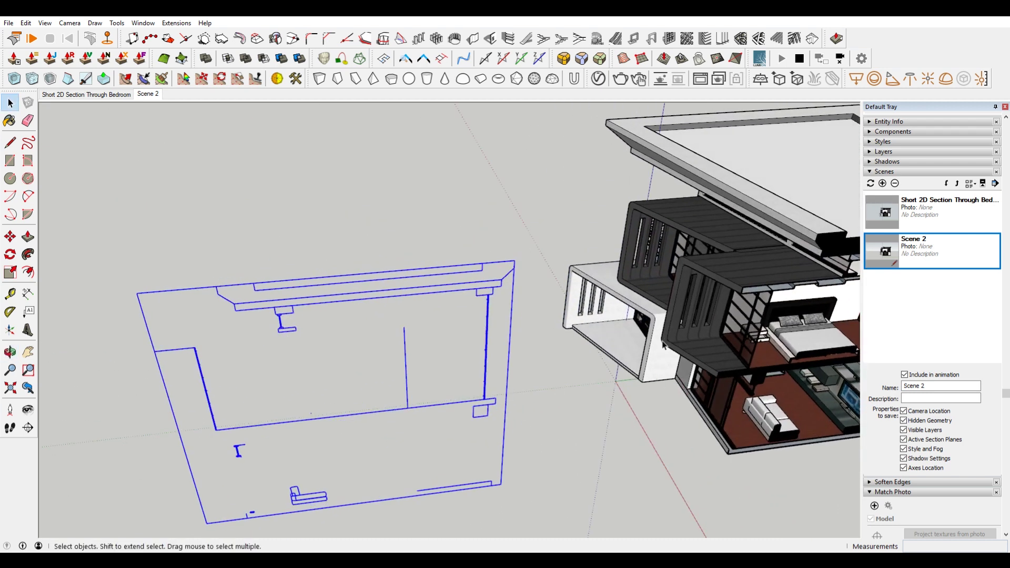
middle_click_drag(512, 381, 652, 308)
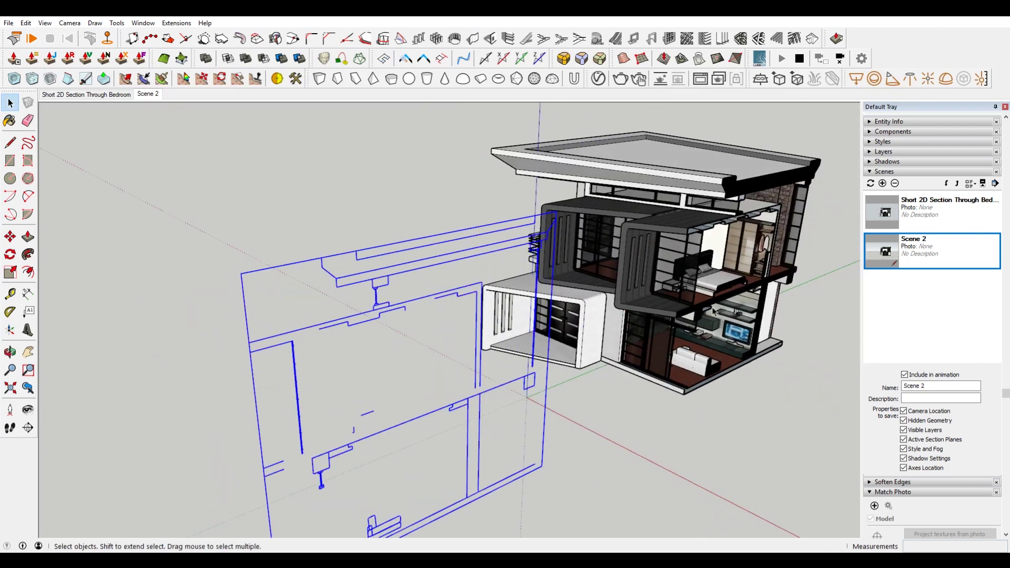
scroll(310, 422, "up", 3)
scroll(352, 415, "down", 2)
scroll(387, 323, "down", 3)
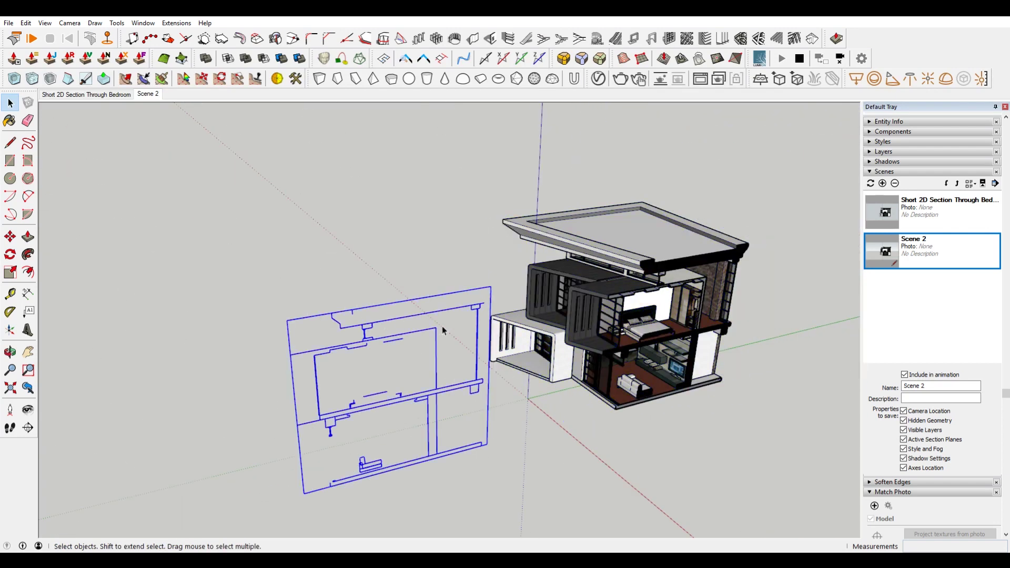
scroll(694, 342, "up", 5)
scroll(693, 341, "up", 4)
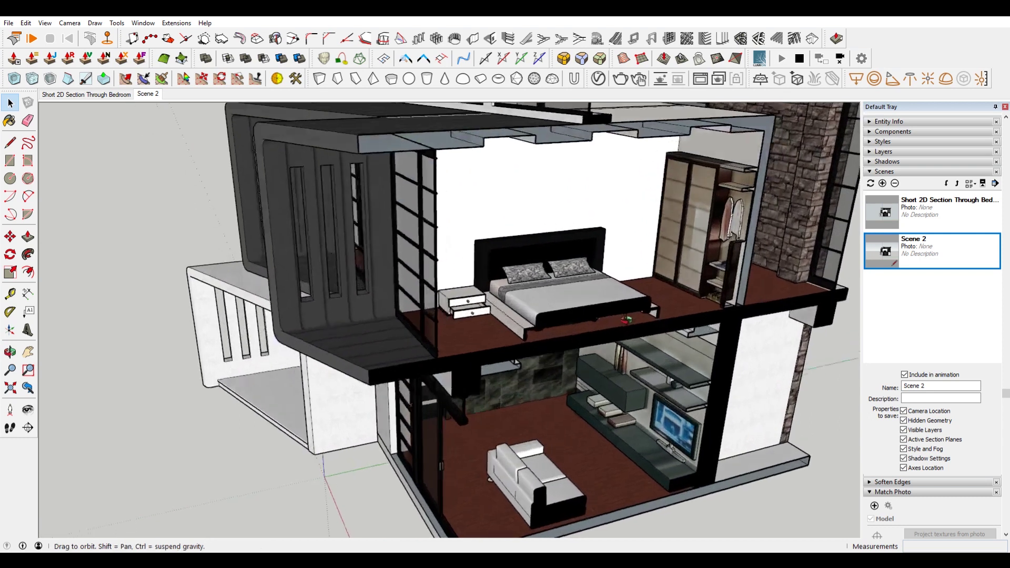
Orbit into a close, low, side-on view of the cut-open bedroom across both floors.
middle_click_drag(694, 342, 505, 321)
middle_click_drag(431, 270, 477, 276)
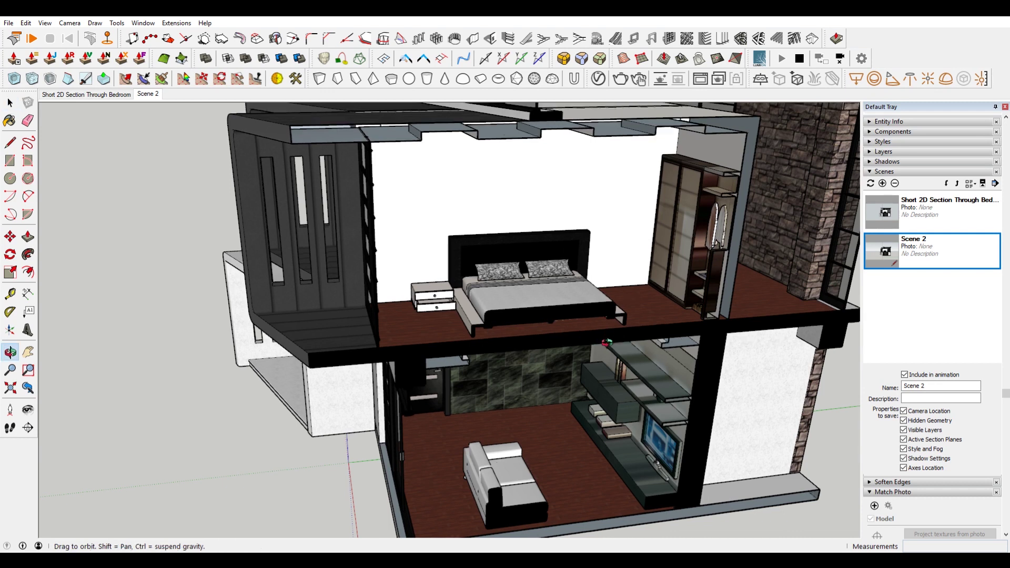
middle_click_drag(623, 344, 429, 402)
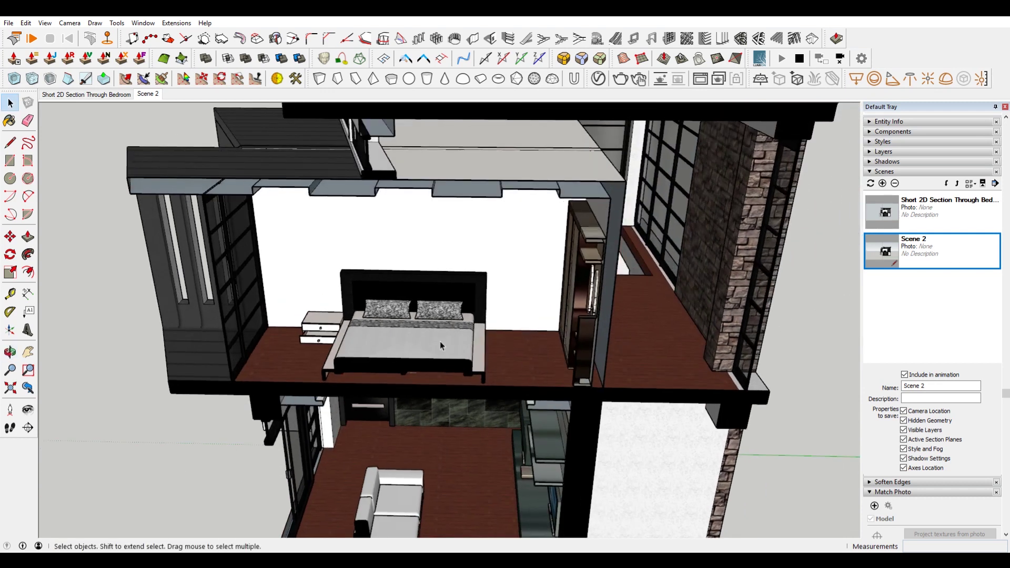
mouse_move(439, 345)
middle_mouse_down()
mouse_move(573, 288)
mouse_move(510, 327)
middle_mouse_up()
mouse_move(492, 420)
middle_mouse_down()
mouse_move(573, 376)
mouse_move(473, 481)
mouse_move(559, 368)
mouse_move(537, 299)
middle_mouse_up()
mouse_move(547, 256)
middle_mouse_down()
mouse_move(466, 316)
mouse_move(564, 363)
middle_mouse_up()
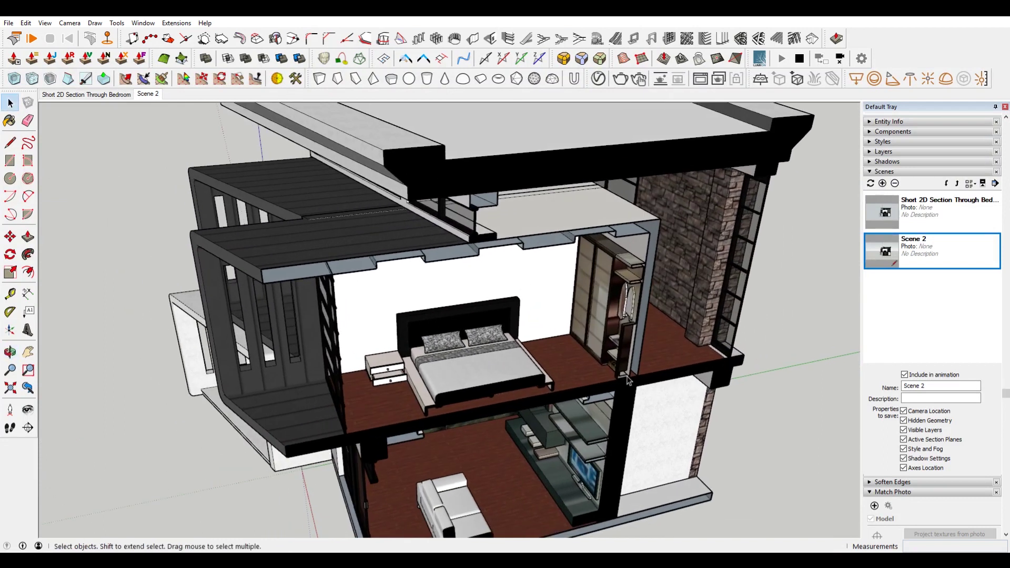
middle_click_drag(635, 378, 589, 395)
mouse_move(587, 308)
middle_mouse_down()
mouse_move(561, 322)
mouse_move(574, 304)
middle_mouse_up()
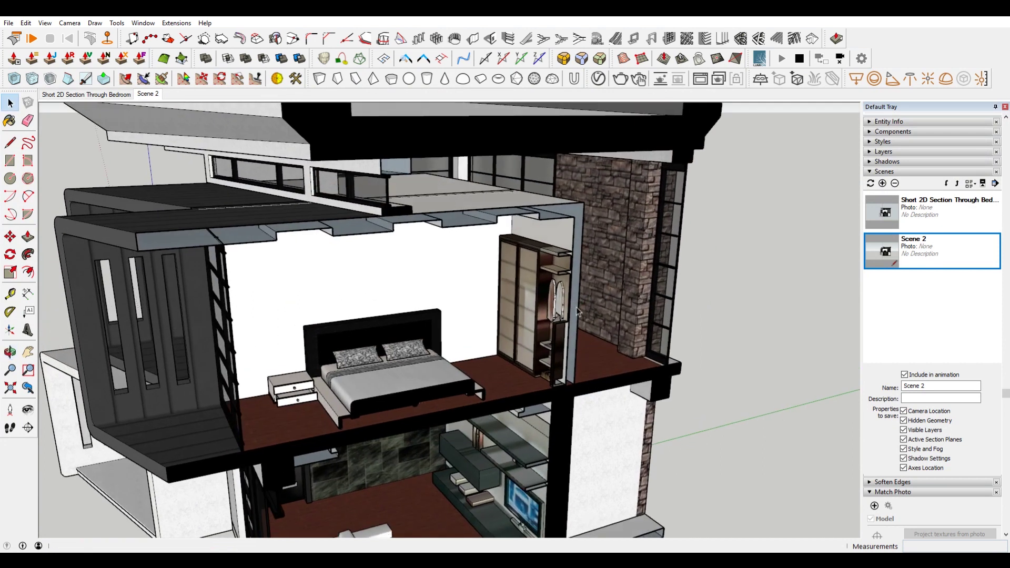
scroll(591, 301, "down", 5)
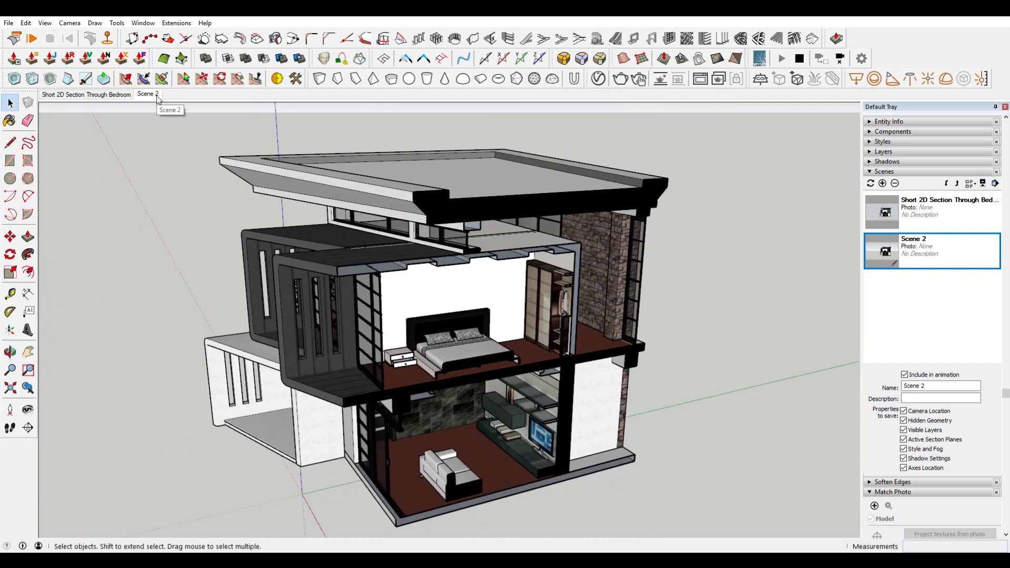
Rename Scene 2 to 'Short 3D Section Through Bedroom' by pasting the copied title.
left_click(116, 94)
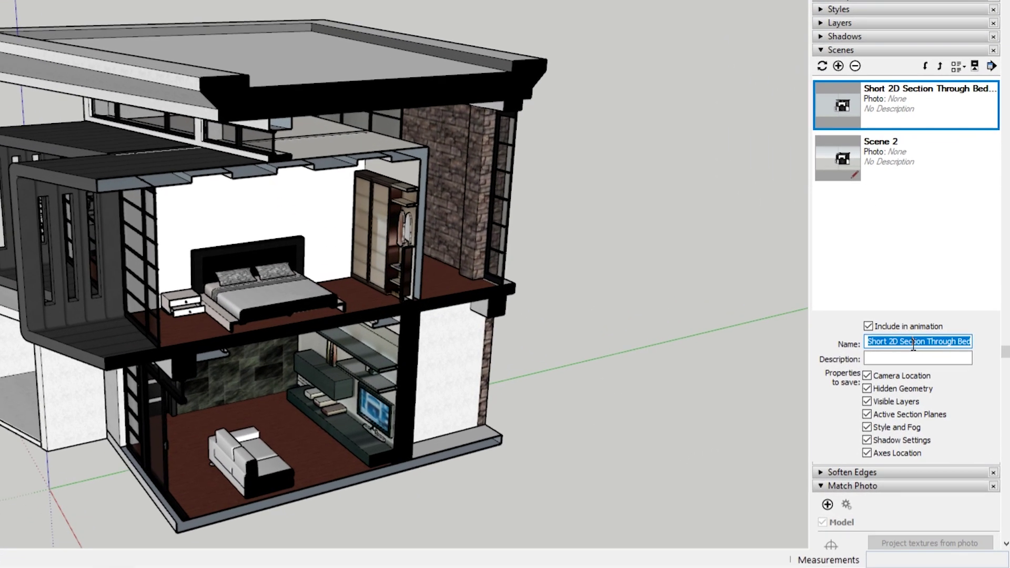
left_click(901, 149)
triple_click(902, 342)
key("ctrl+v")
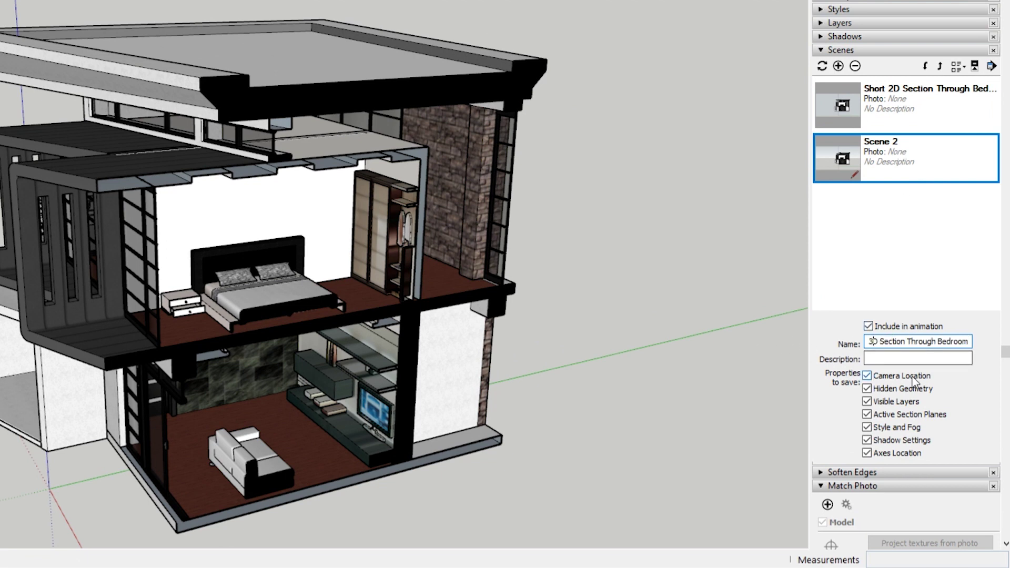
key("Return")
Go to the renamed 3D section scene and add Scene 3 from that view.
double_click(890, 160)
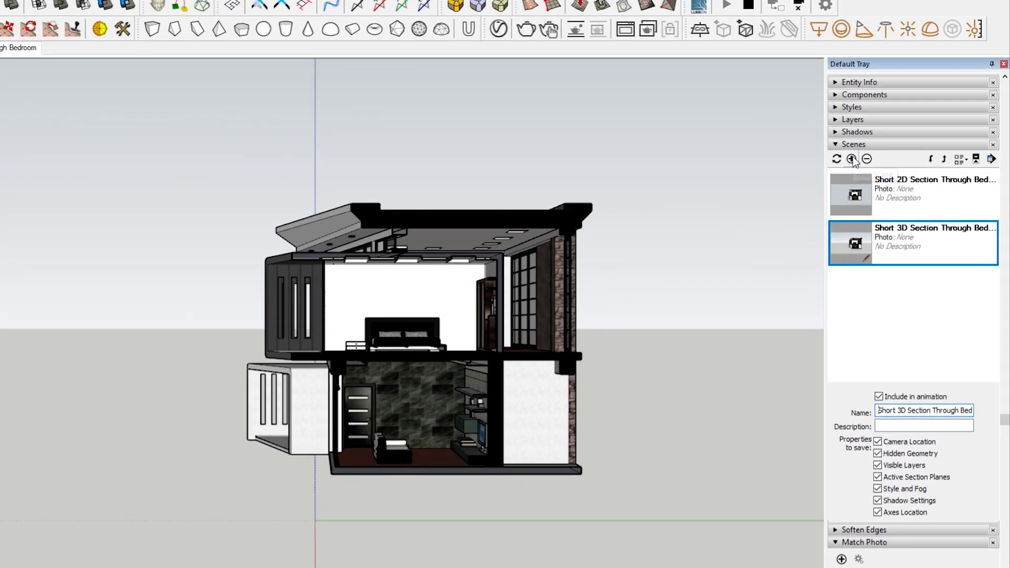
left_click(851, 158)
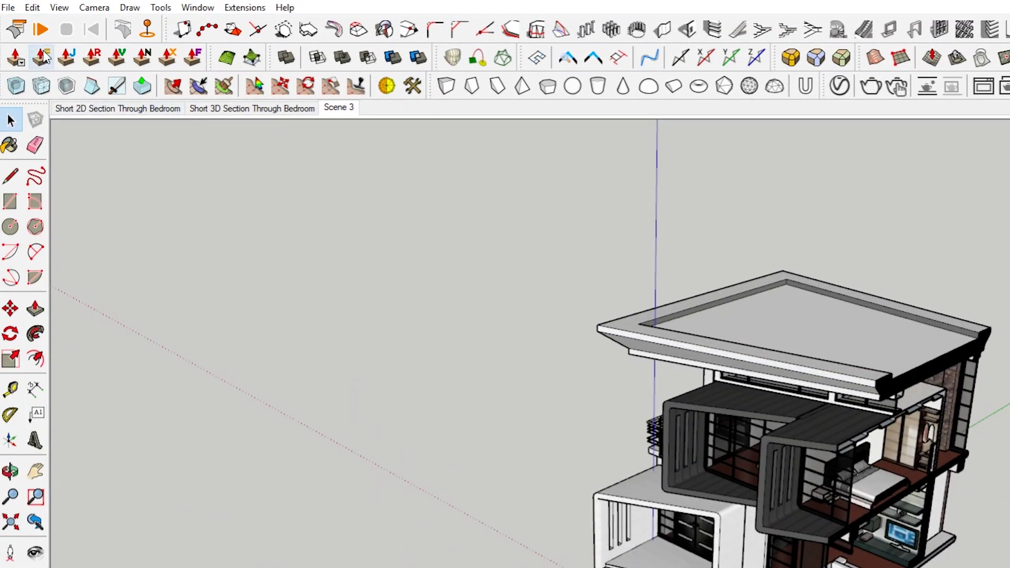
left_click(59, 7)
Show section planes and turn off Active Cut on the bedroom section plane.
left_click(120, 79)
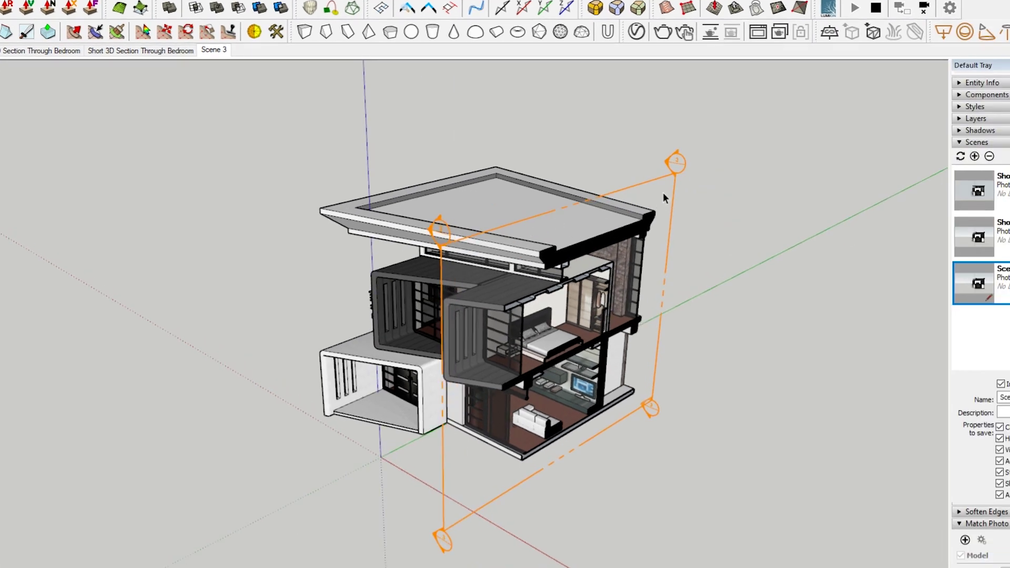
left_click(662, 192)
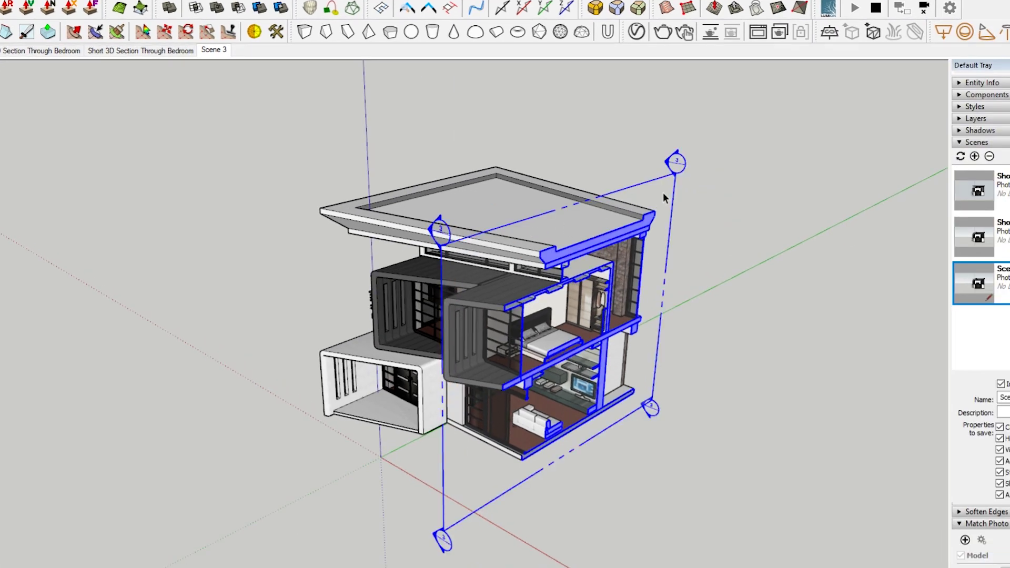
right_click(663, 193)
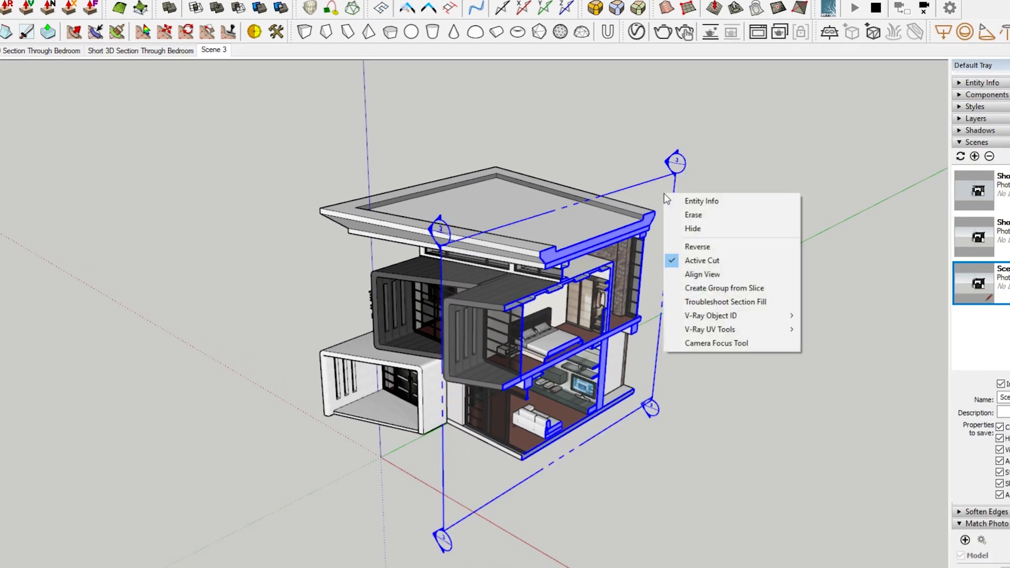
left_click(720, 259)
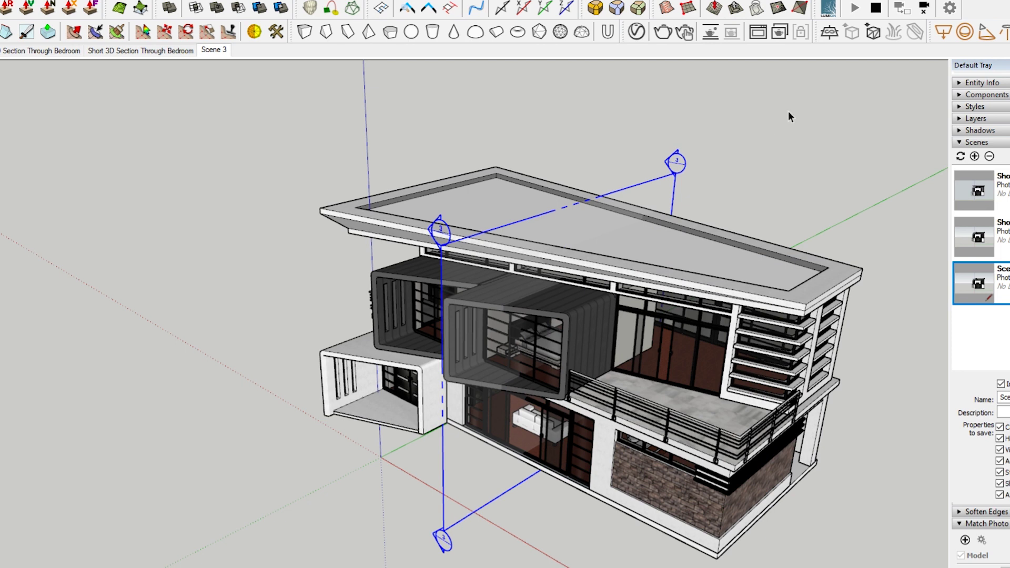
left_click(230, 129)
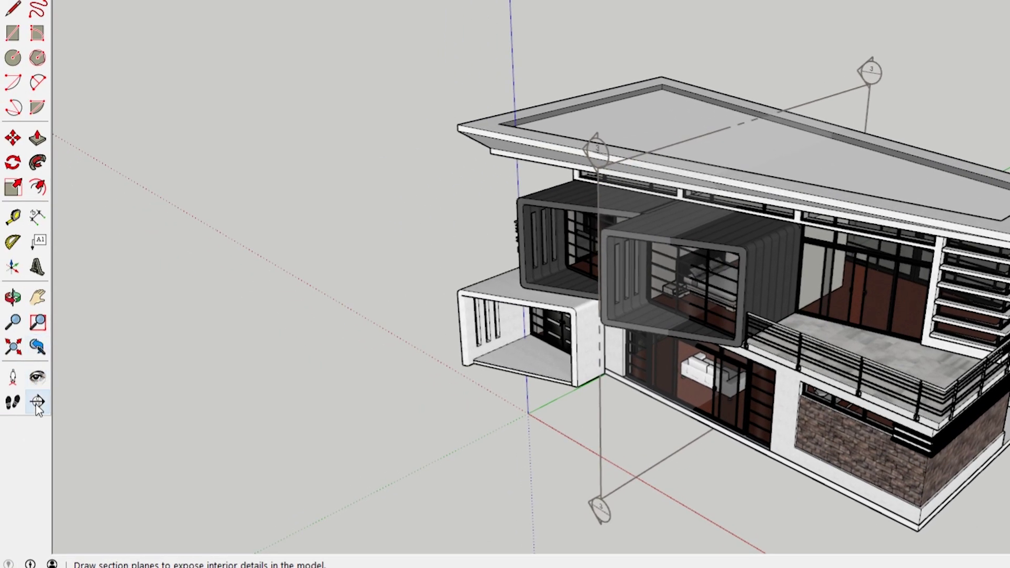
Start a new section plane, keeping the default name Section 4.
left_click(38, 405)
left_click(563, 103)
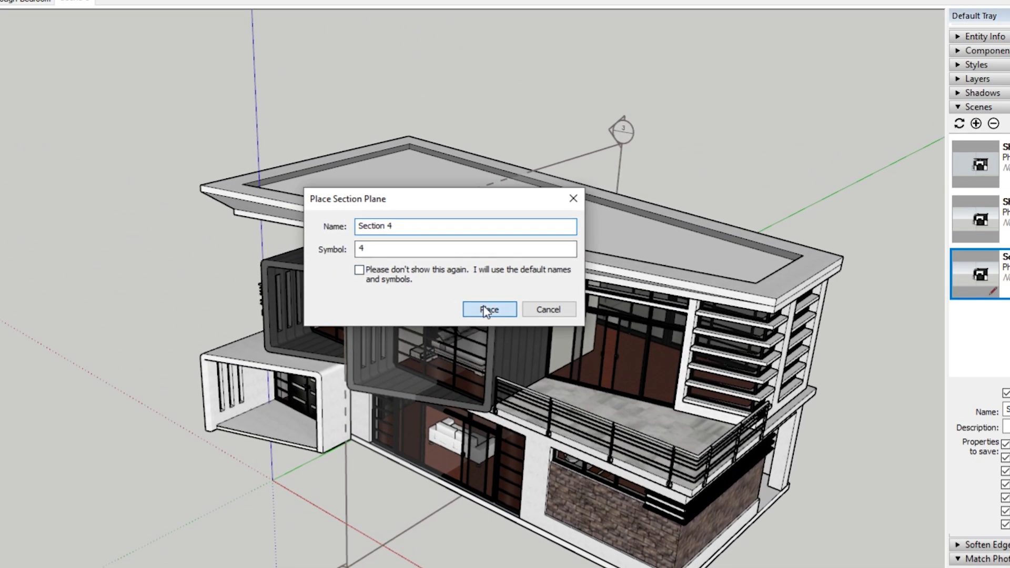
left_click(498, 310)
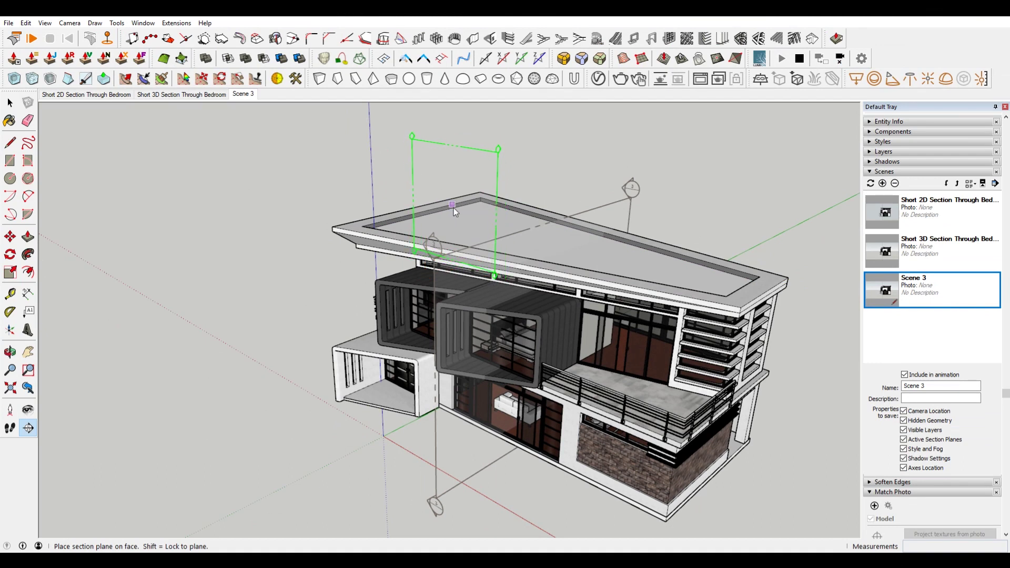
Place Section 4 lengthwise through the house and reverse it to keep the other half.
left_click(456, 209)
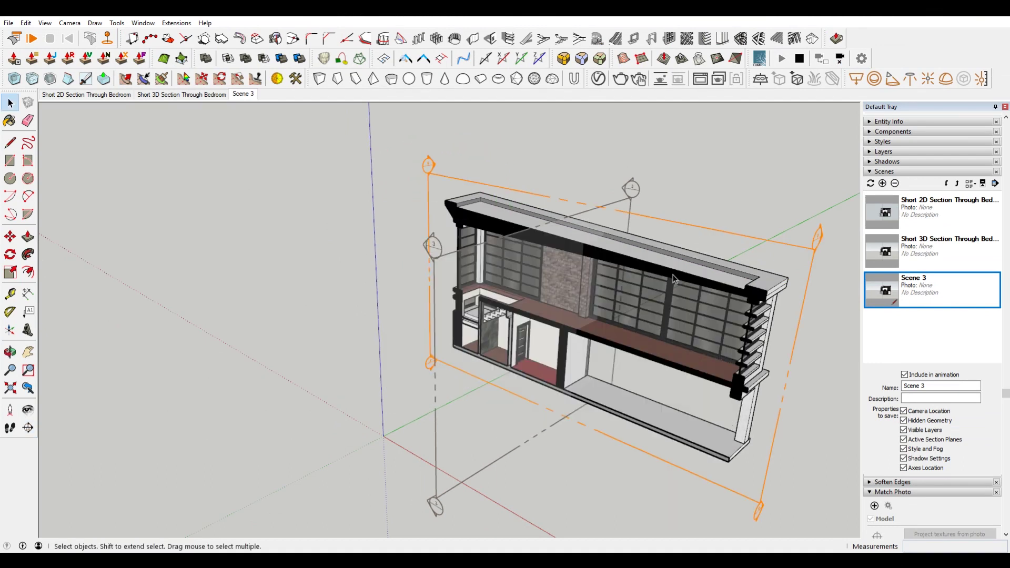
mouse_move(675, 279)
middle_mouse_down()
mouse_move(734, 257)
mouse_move(552, 291)
middle_mouse_up()
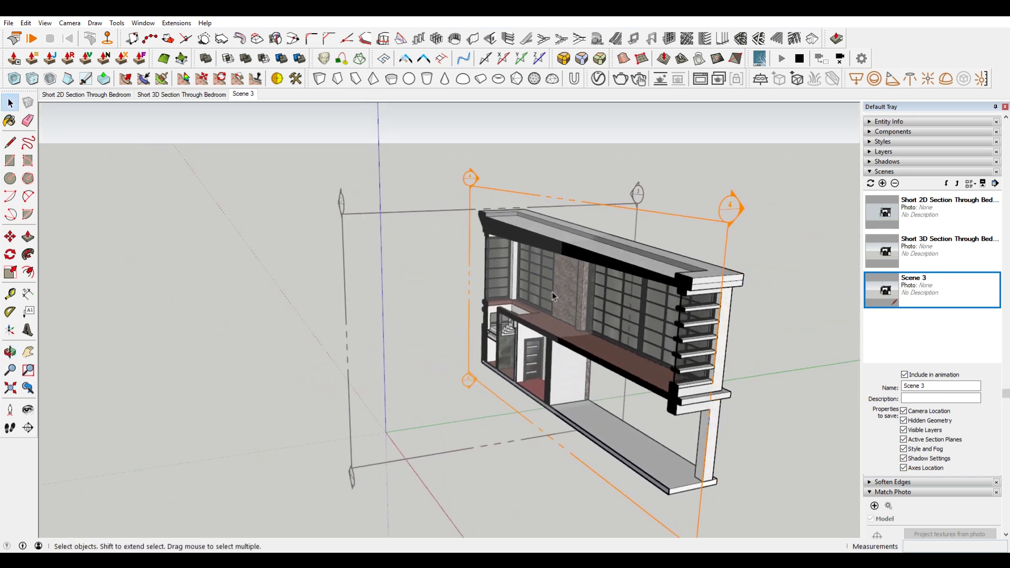
middle_click_drag(652, 257, 721, 201)
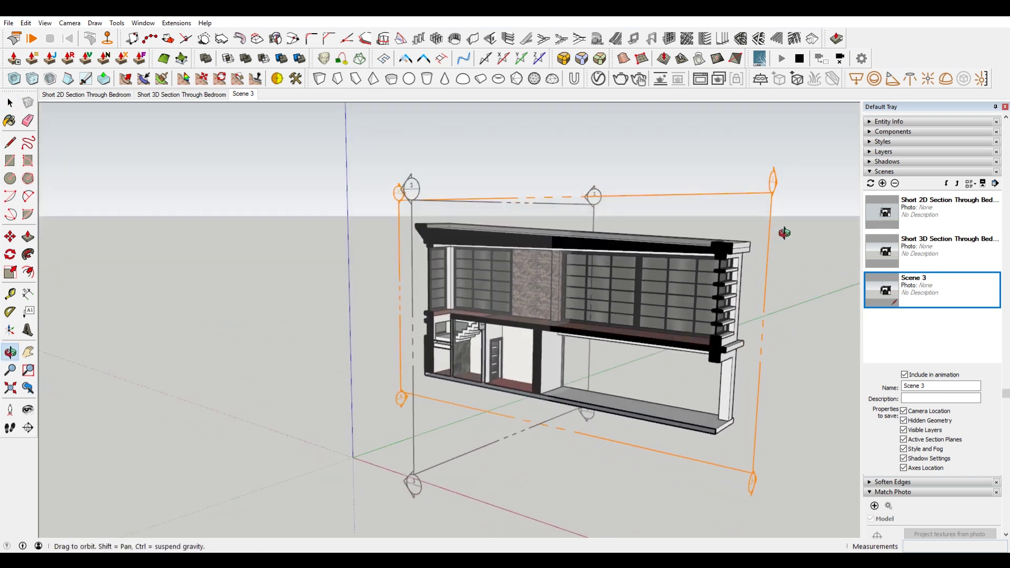
left_click(725, 204)
right_click(725, 204)
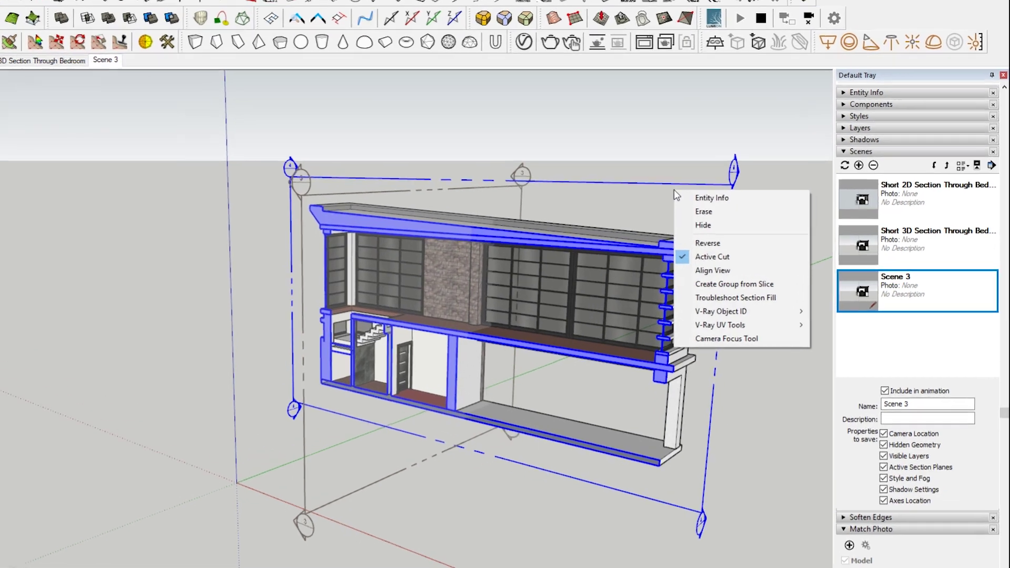
left_click(710, 239)
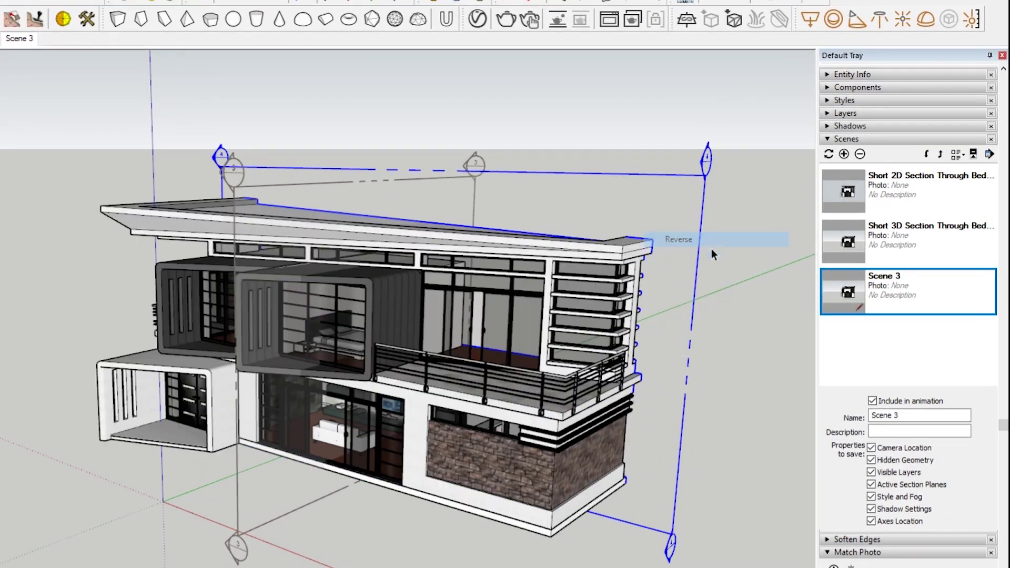
mouse_move(711, 249)
middle_mouse_down()
mouse_move(427, 316)
mouse_move(363, 306)
middle_mouse_up()
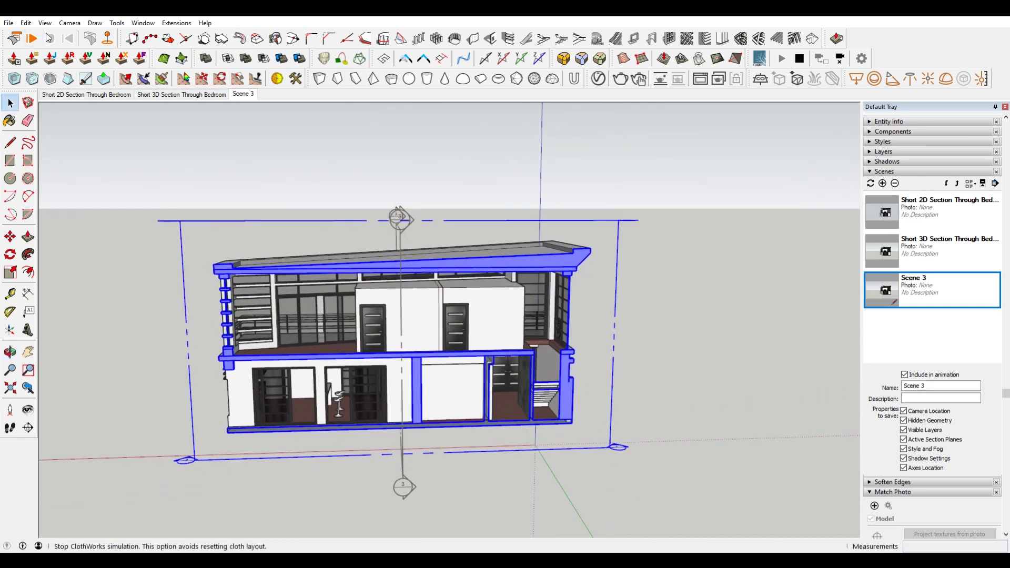
left_click(46, 22)
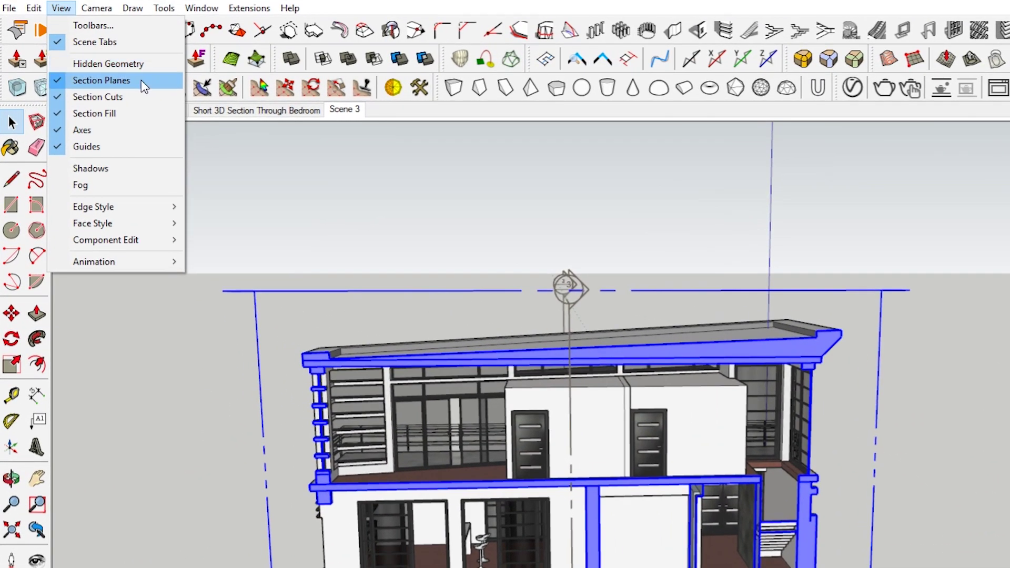
Hide the section plane outlines and switch to the Front, then the Back standard view.
left_click(141, 80)
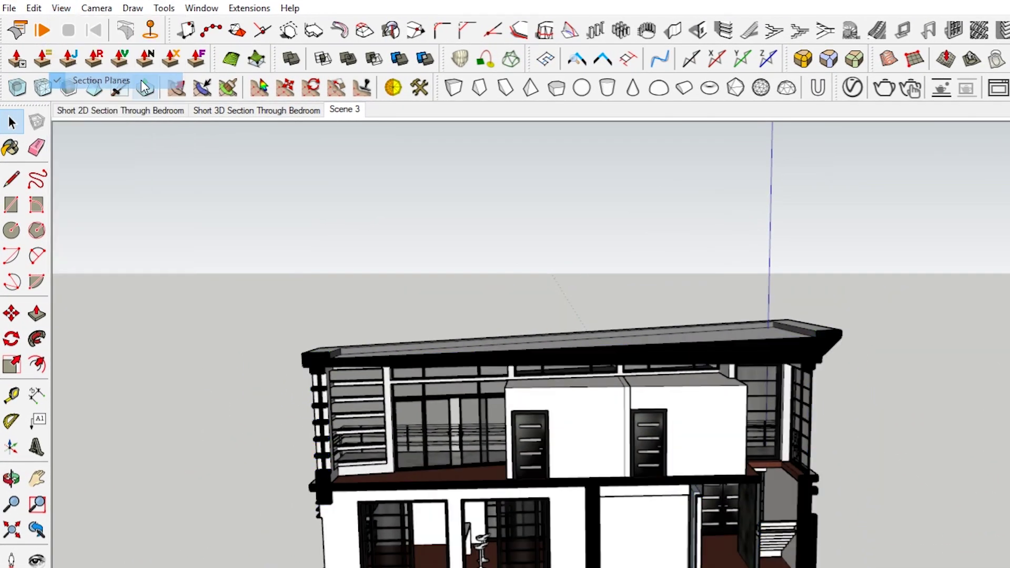
left_click(97, 8)
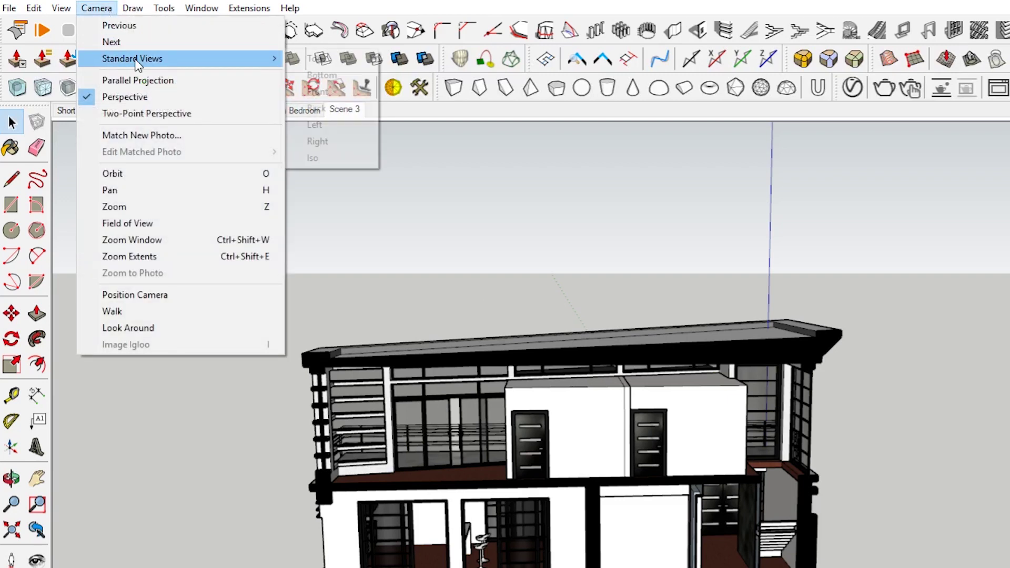
left_click(308, 88)
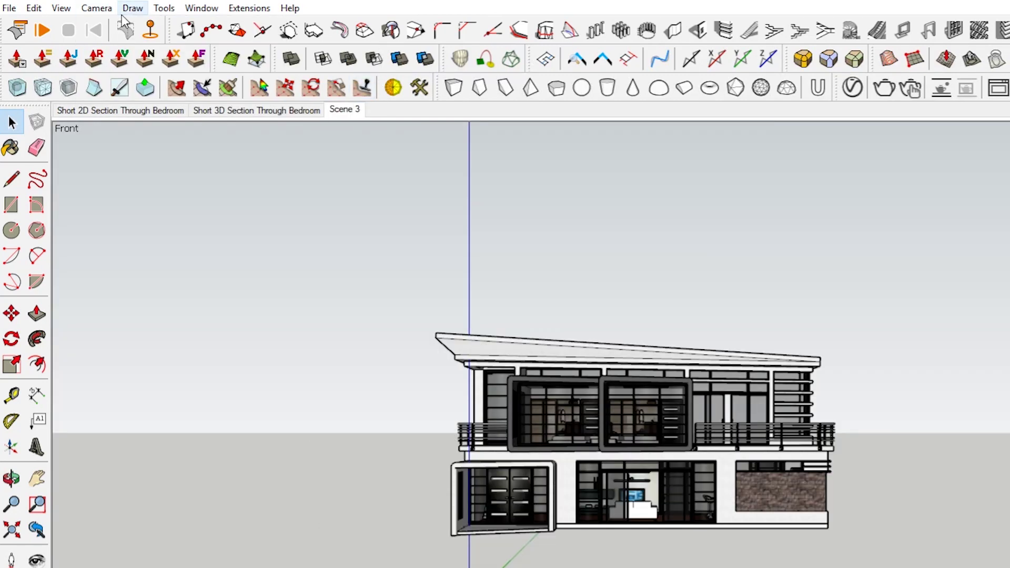
left_click(96, 8)
left_click(315, 109)
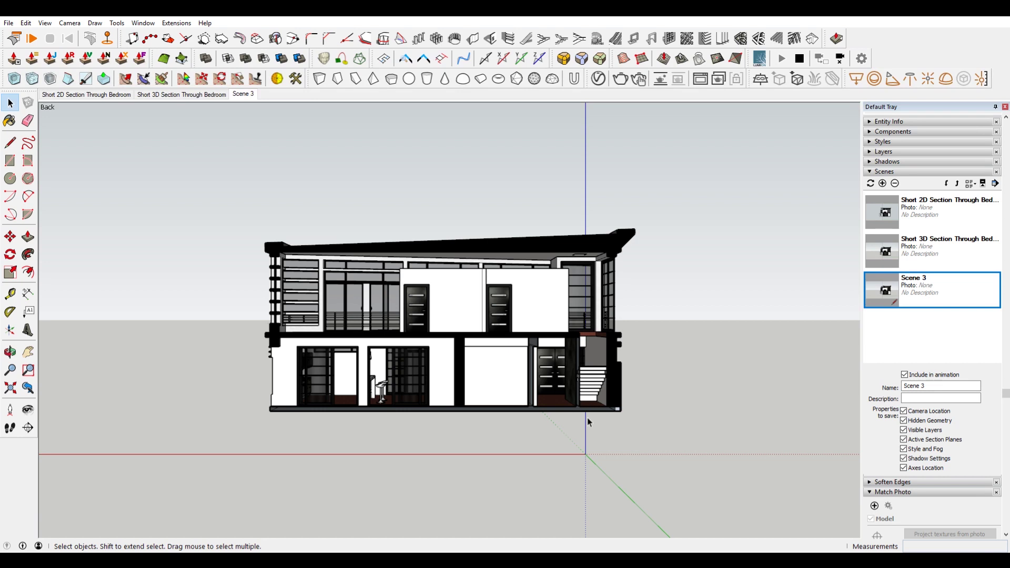
Update Scene 3 with the back elevation, then switch between scenes to check it.
right_click(946, 285)
left_click(914, 307)
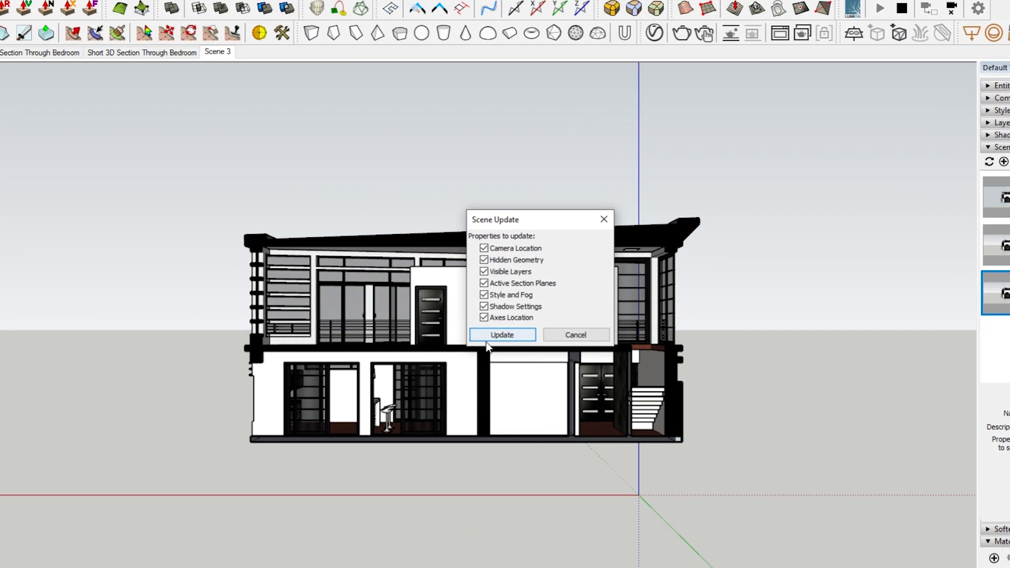
left_click(530, 334)
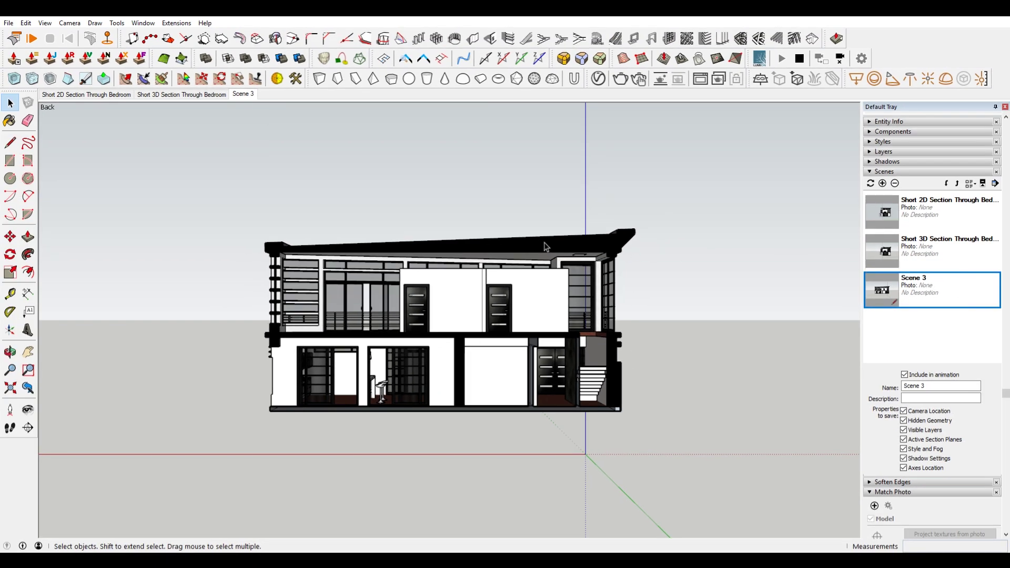
left_click(886, 252)
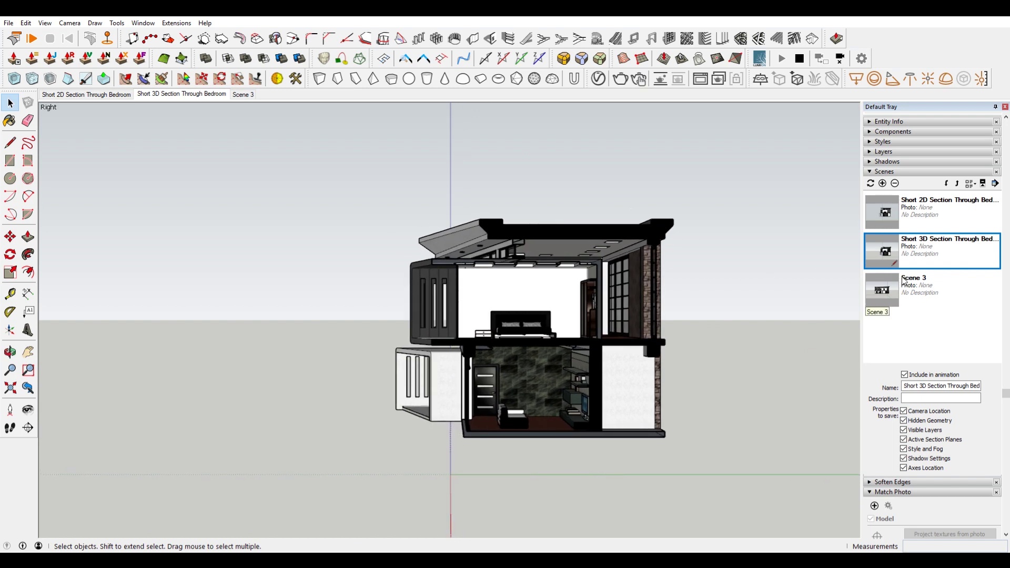
left_click(892, 290)
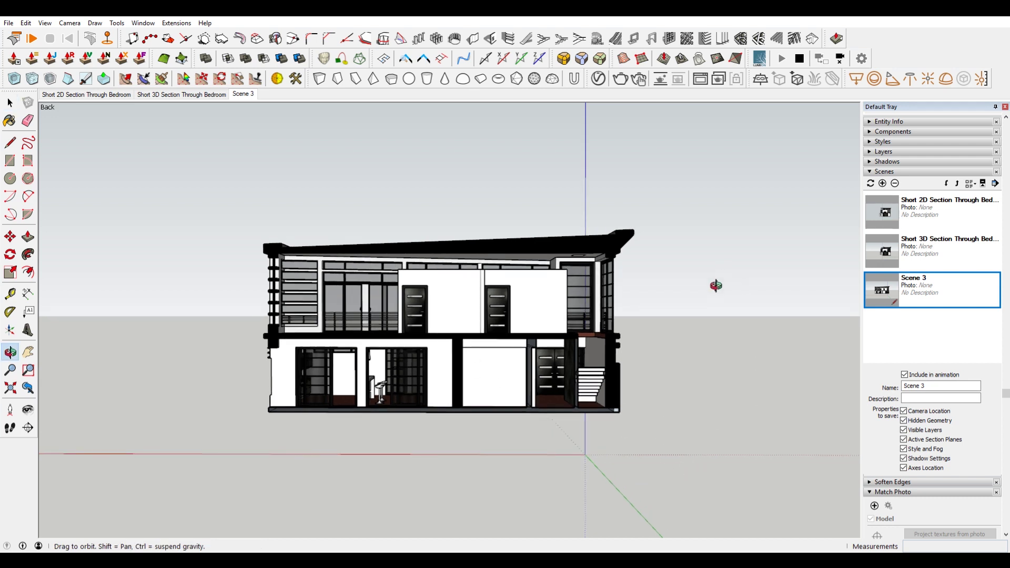
mouse_move(761, 322)
middle_mouse_down()
mouse_move(549, 410)
mouse_move(760, 399)
mouse_move(441, 348)
mouse_move(467, 367)
mouse_move(602, 347)
middle_mouse_up()
Switch back to Select and activate the 'Short 3D Section Through Bedroom' scene.
key("space")
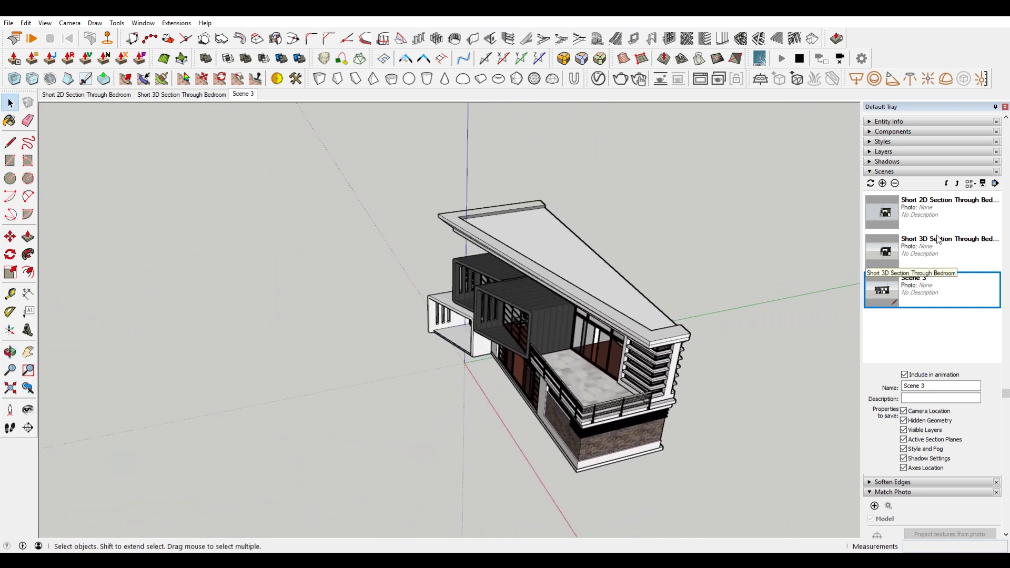
double_click(942, 247)
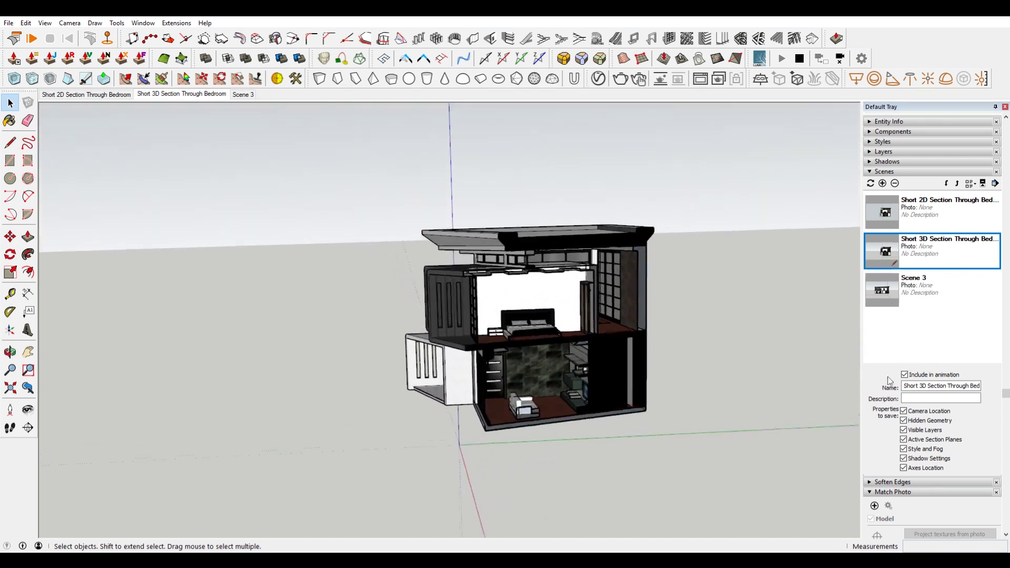